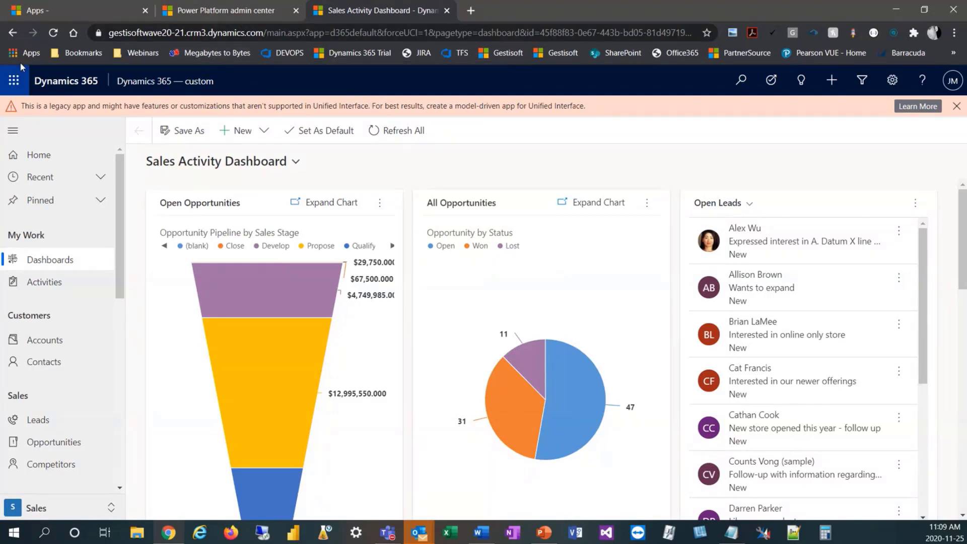
- Go through Advanced Settings to the Document Management settings page
left_click(882, 84)
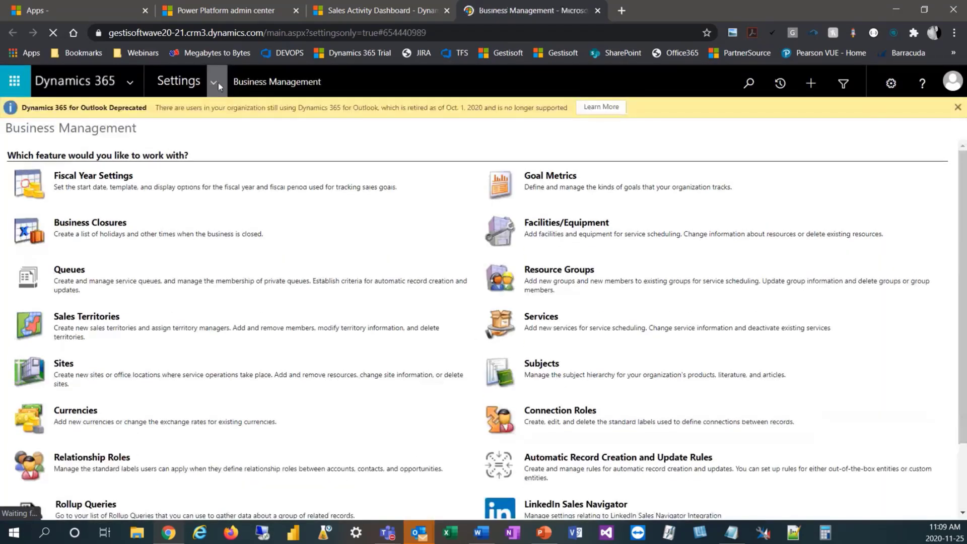
left_click(218, 82)
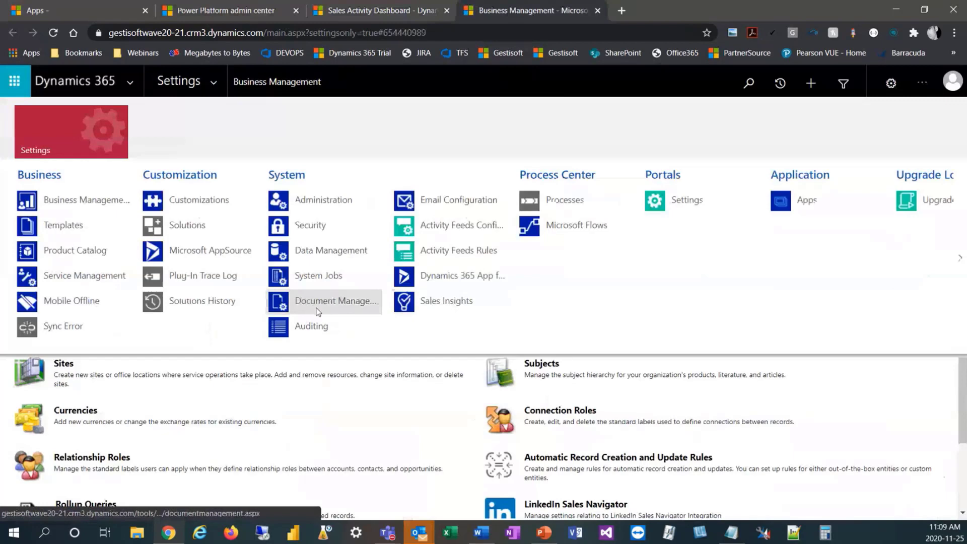
left_click(342, 309)
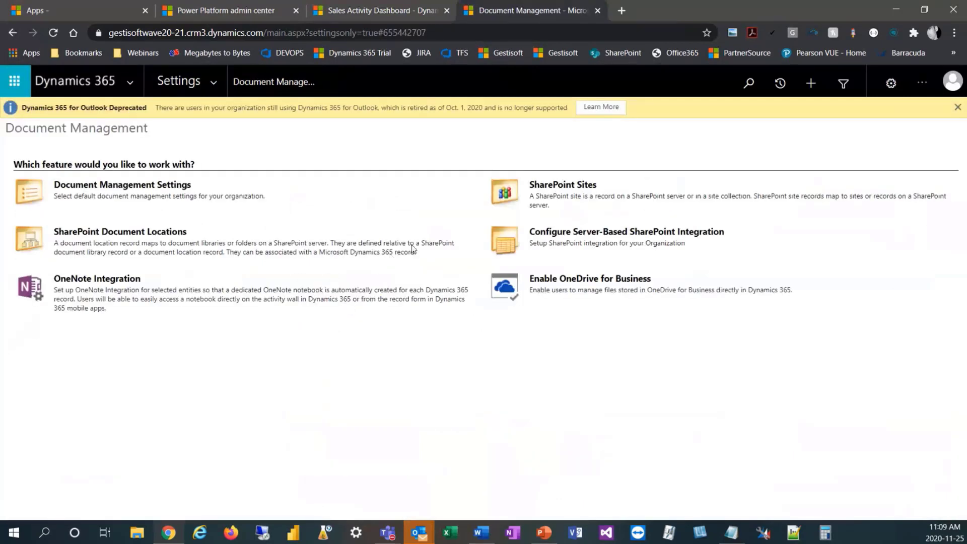
- Start server-based SharePoint integration and continue with the Online deployment option
left_click(613, 238)
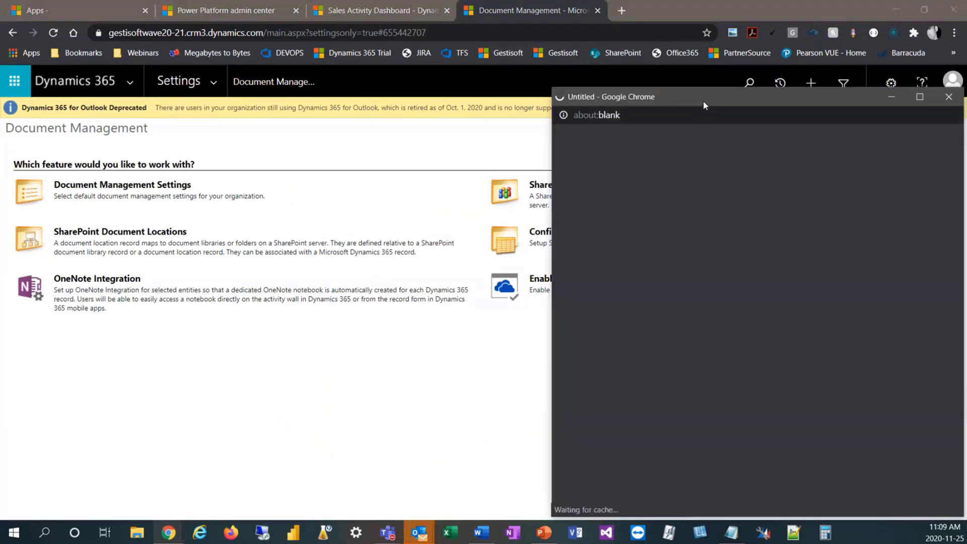
left_click_drag(703, 101, 475, 76)
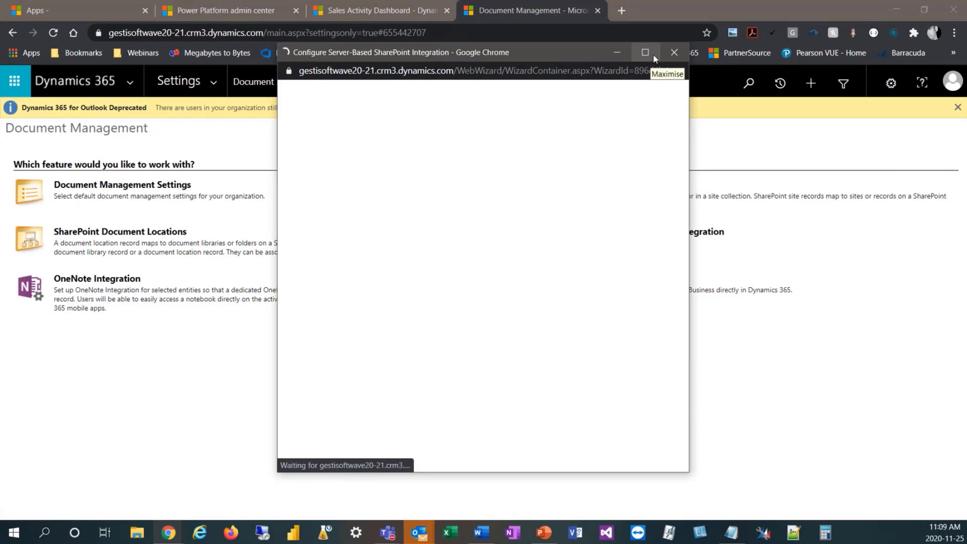
left_click_drag(585, 52, 586, 64)
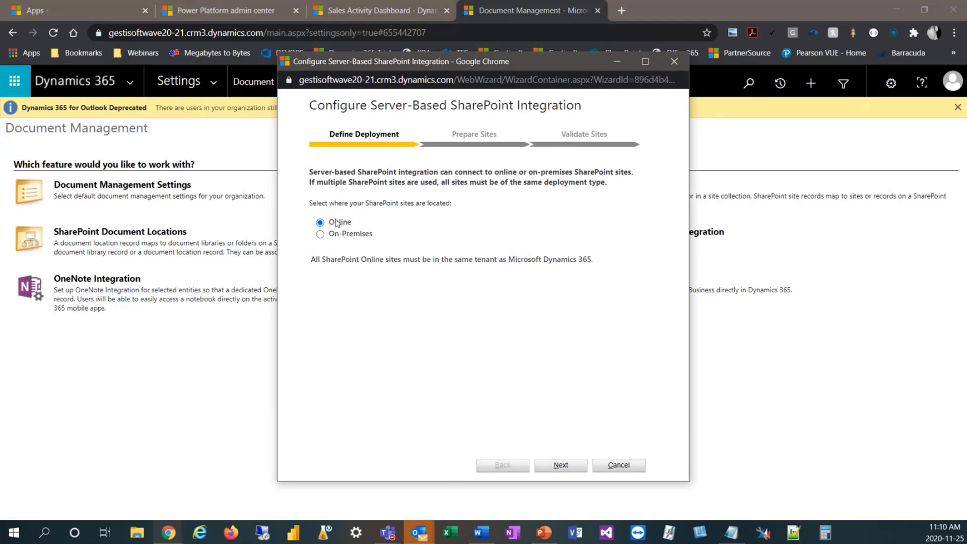
left_click(555, 466)
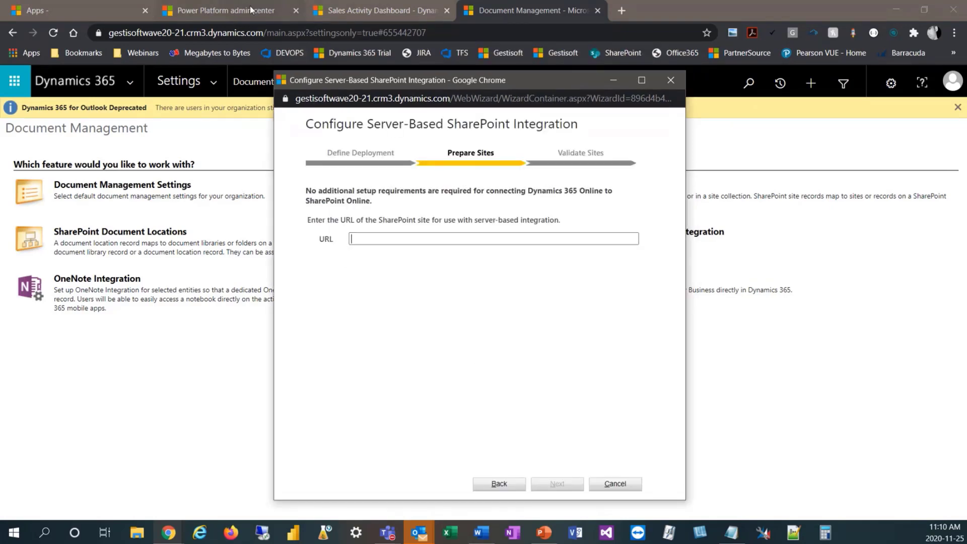
- From the Office 365 app list, start creating a new SharePoint team site
left_click(211, 15)
left_click(401, 13)
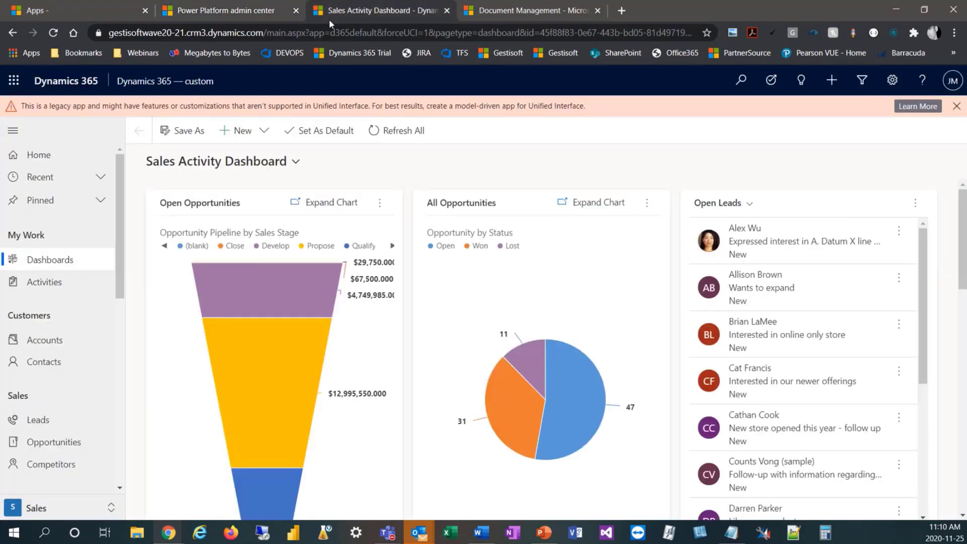
left_click(22, 82)
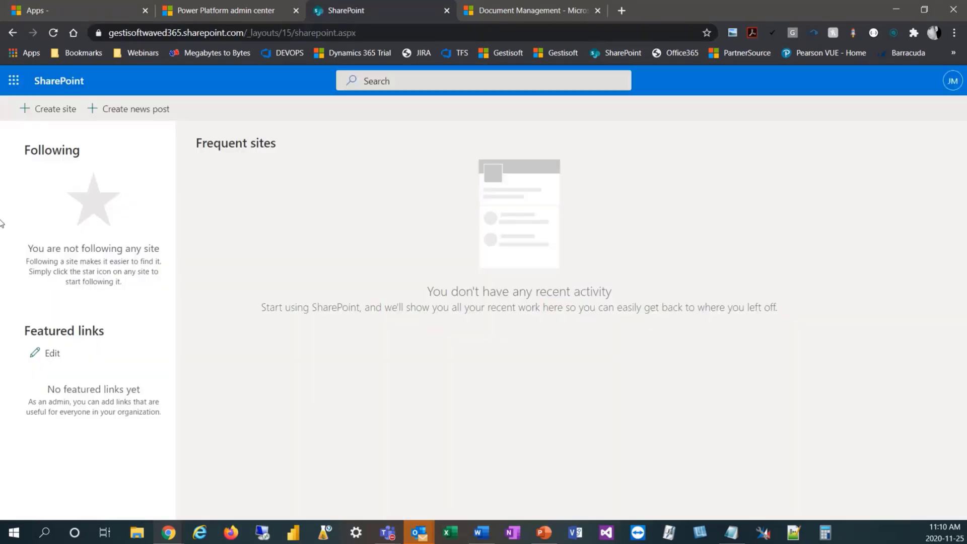
left_click(57, 113)
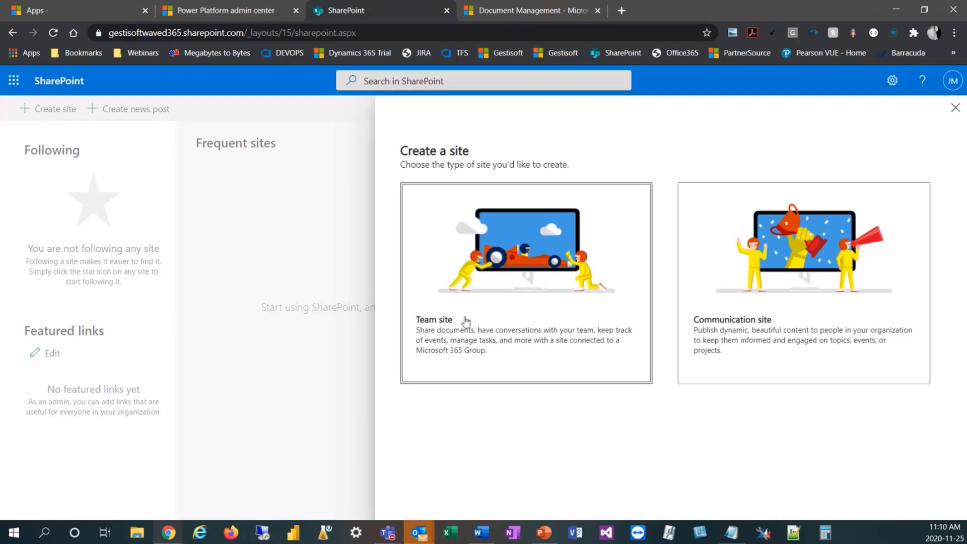
left_click(499, 316)
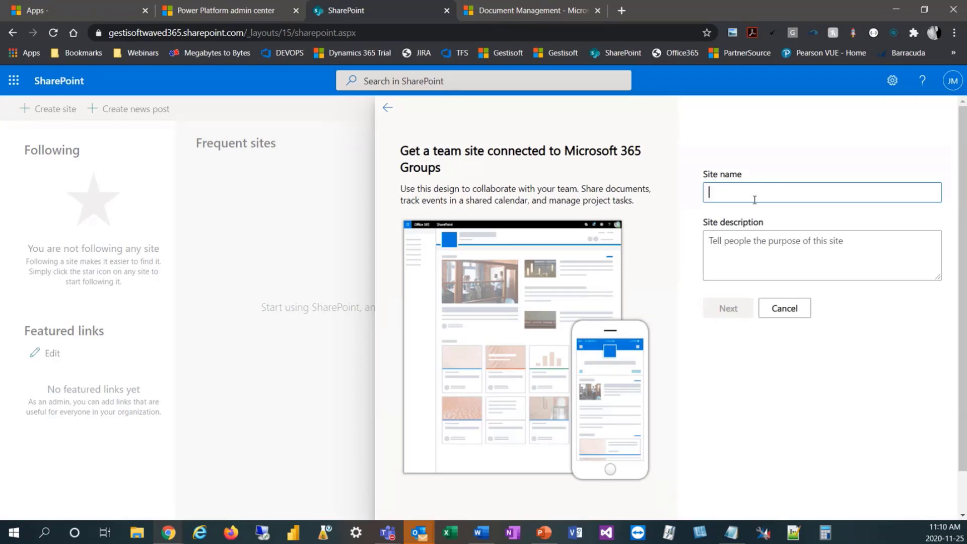
- Name the site 'Webinaire', keep it Private, set its language to French, and continue
type("Ge")
key("BackSpace")
key("BackSpace")
type("We")
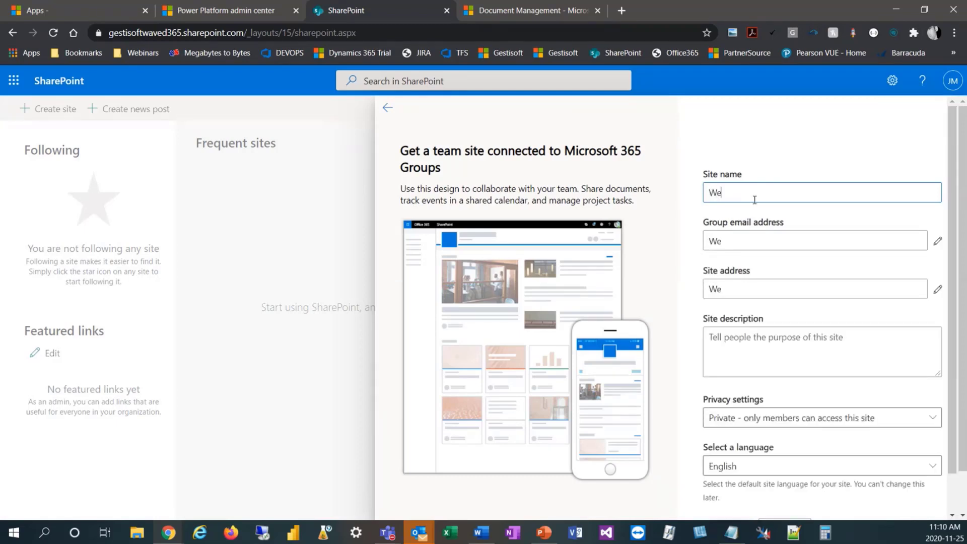
type("binaire")
scroll(757, 385, "down", 2)
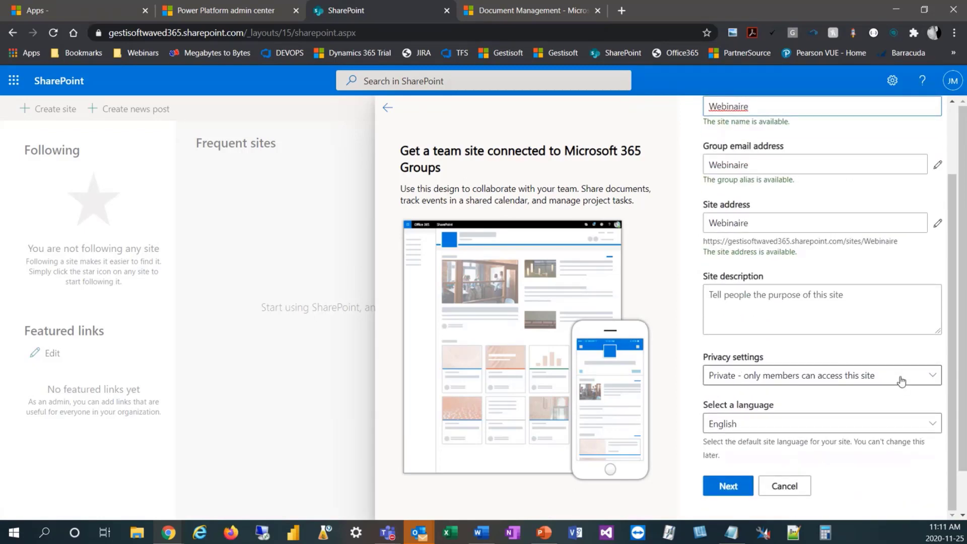
left_click(902, 381)
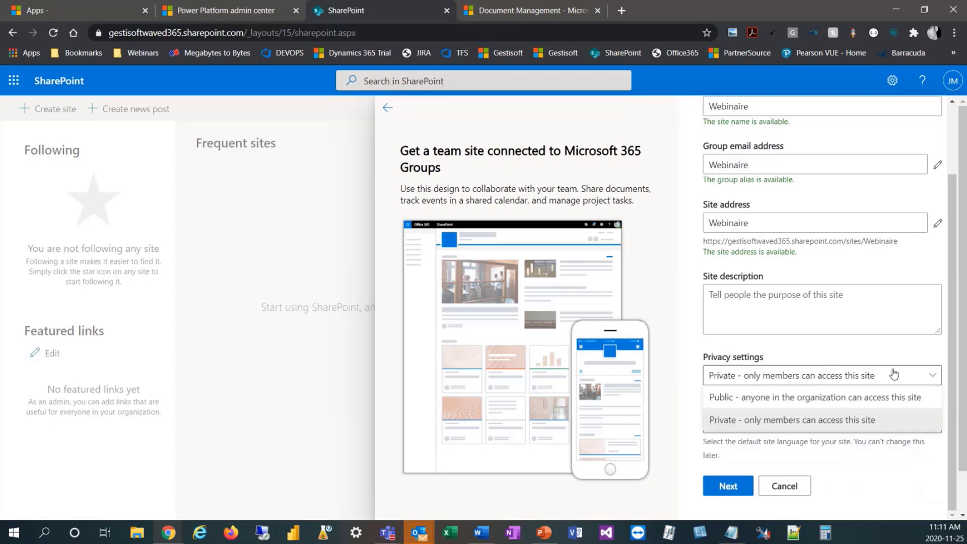
left_click(814, 325)
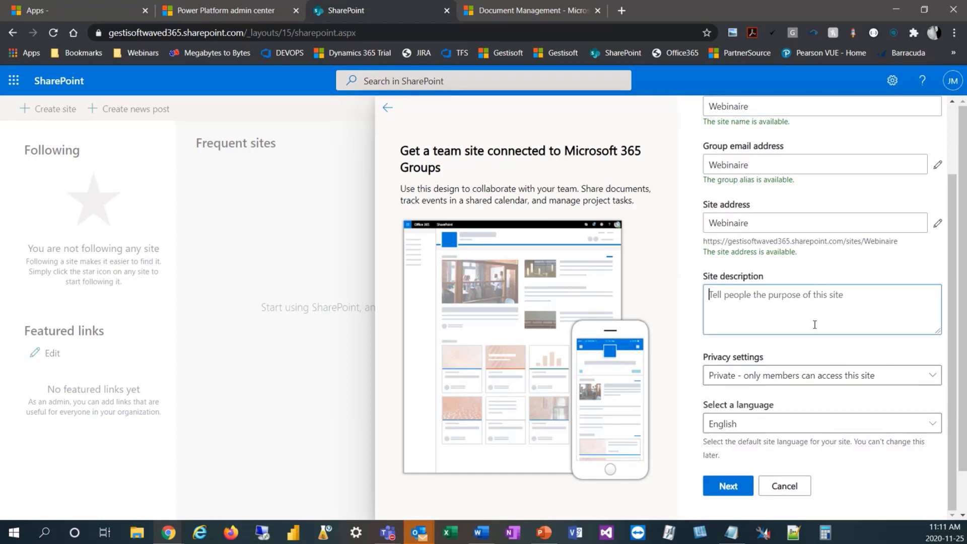
left_click(806, 431)
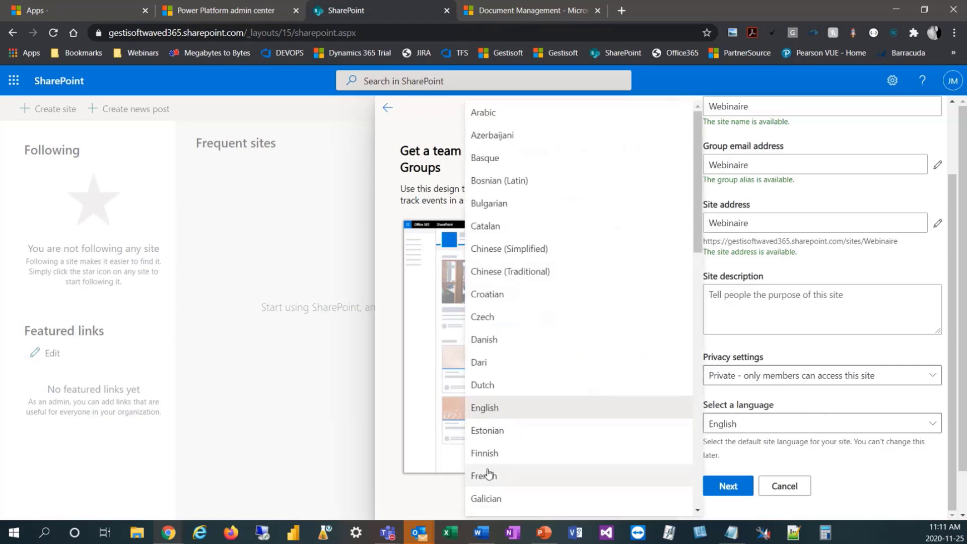
left_click(506, 476)
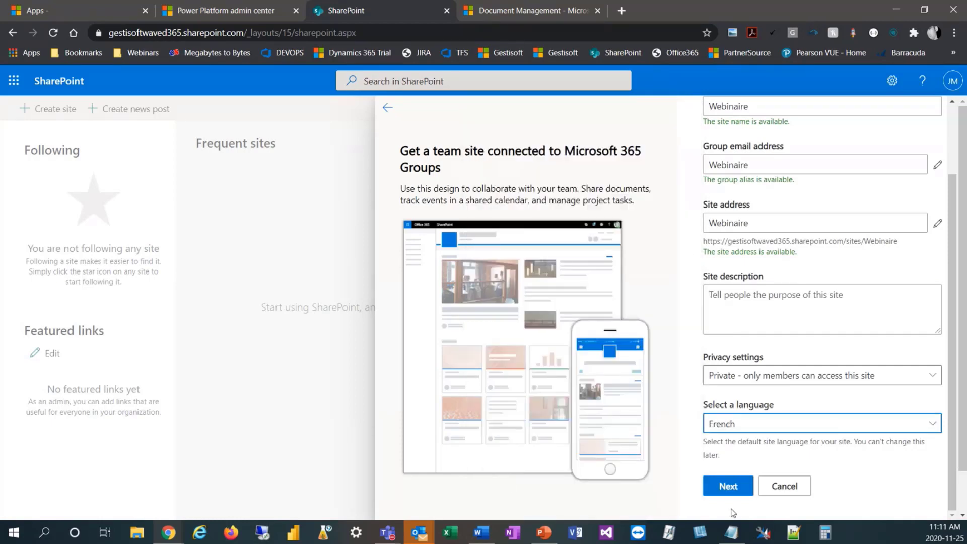
left_click(733, 488)
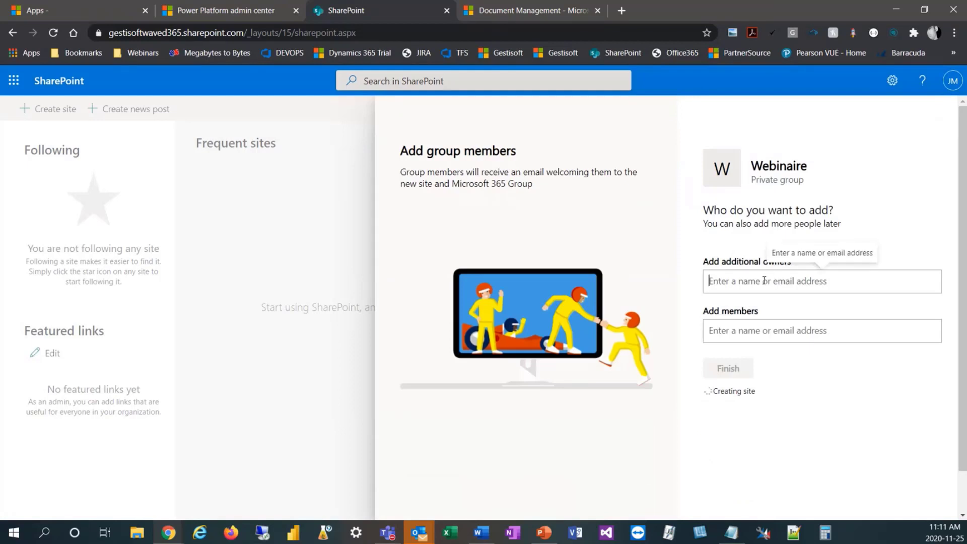
left_click(756, 285)
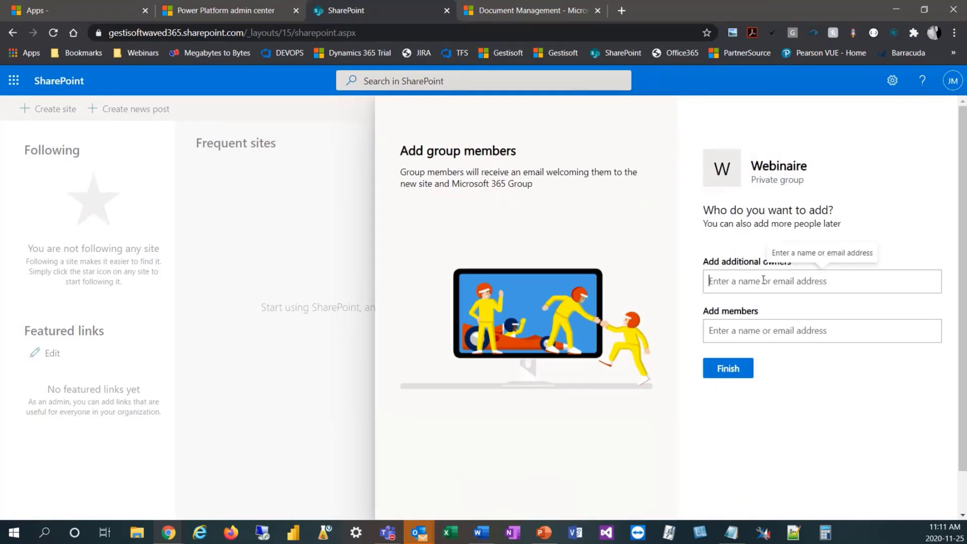
- Finish creating the Webinaire site and select its URL in the address bar
left_click(722, 370)
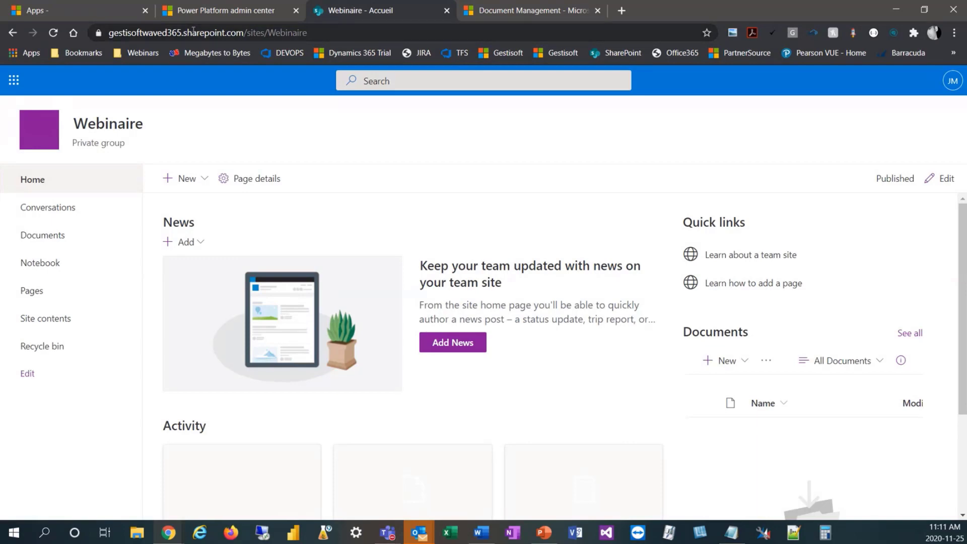
left_click(93, 30)
key("ctrl+c")
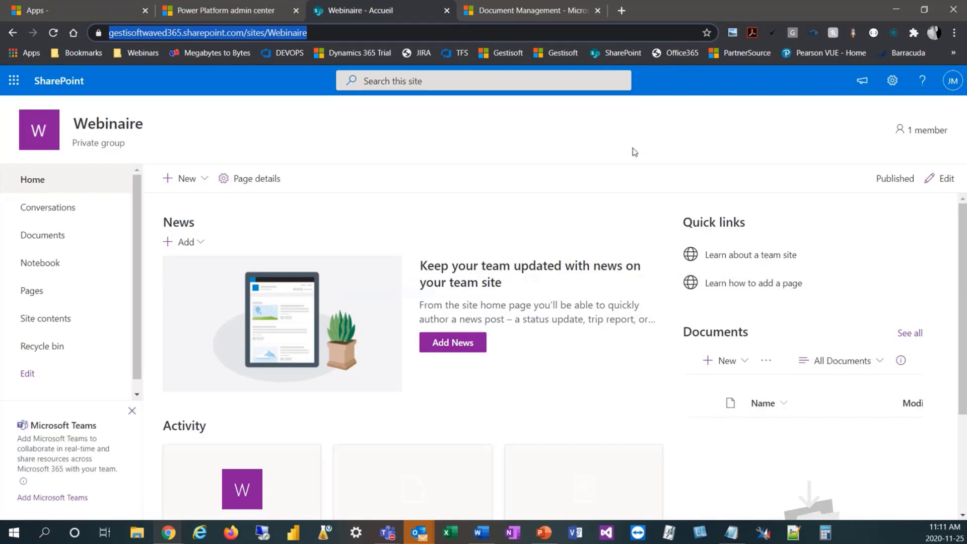
- Rerun the SharePoint integration wizard with Online, pasting the Webinaire site URL and submitting it
left_click(528, 8)
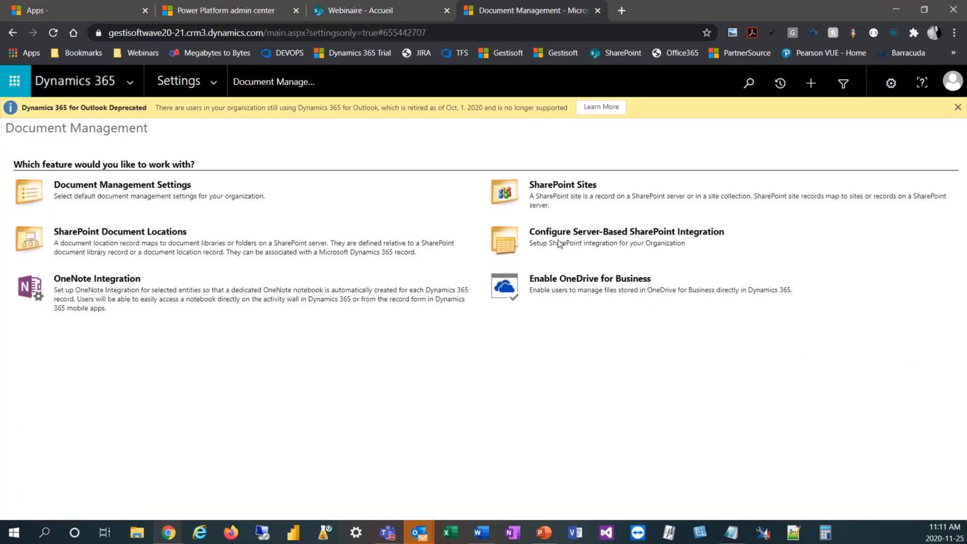
left_click(559, 235)
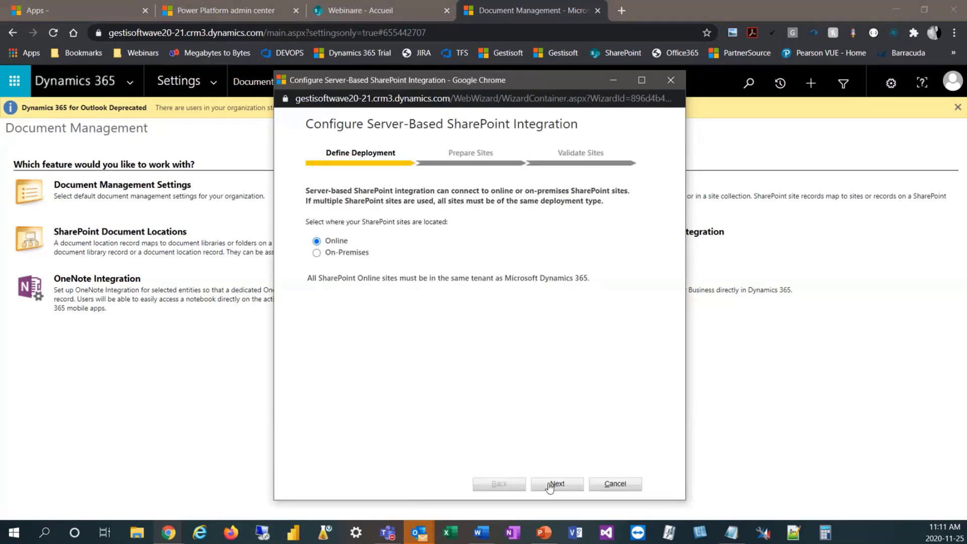
left_click(549, 485)
left_click(470, 240)
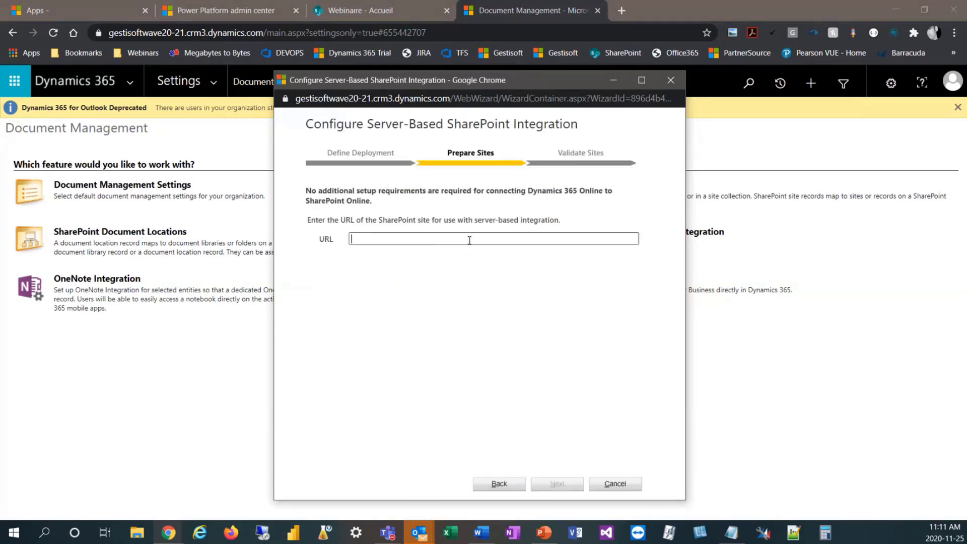
key("ctrl+v")
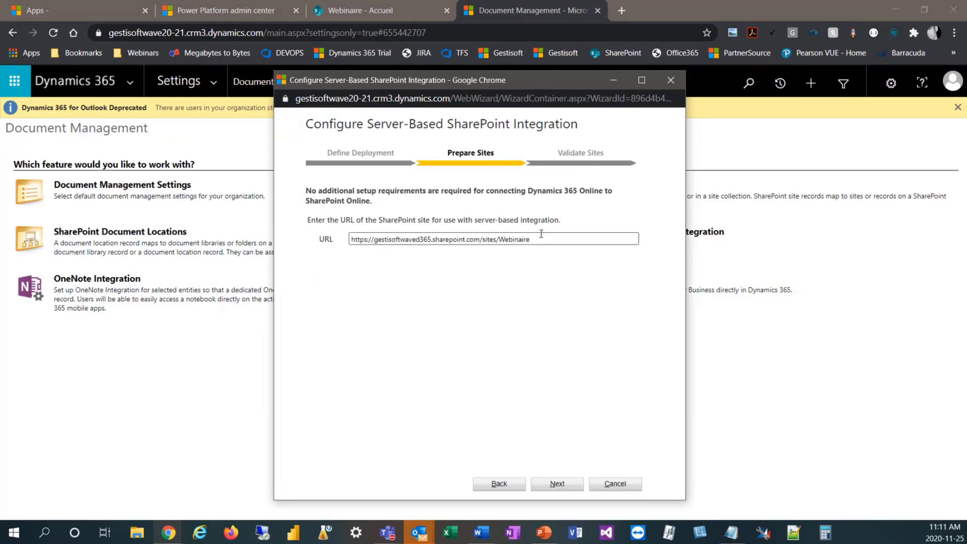
left_click(551, 486)
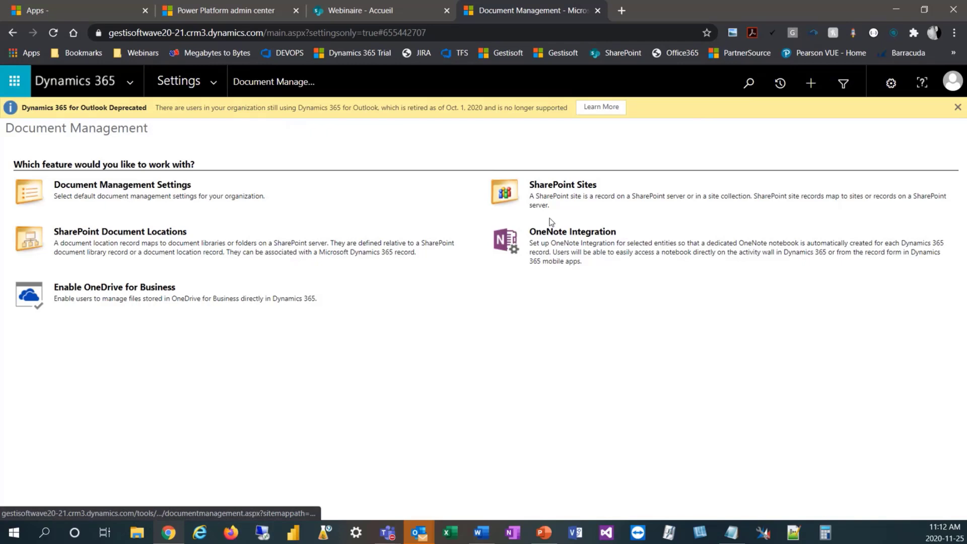
- In Document Management Settings, uncheck the Agreement and Work Order entities, keeping Account
left_click(132, 189)
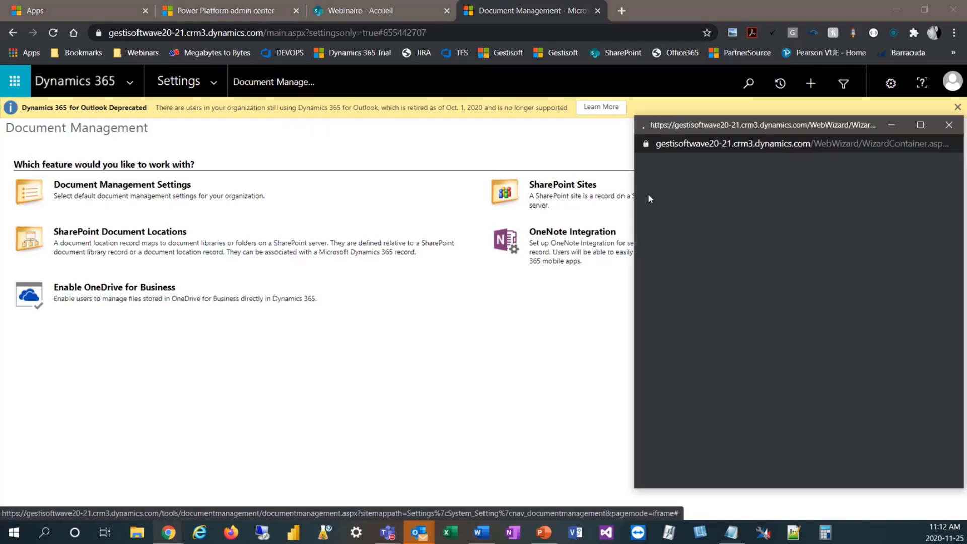
left_click_drag(845, 128, 524, 78)
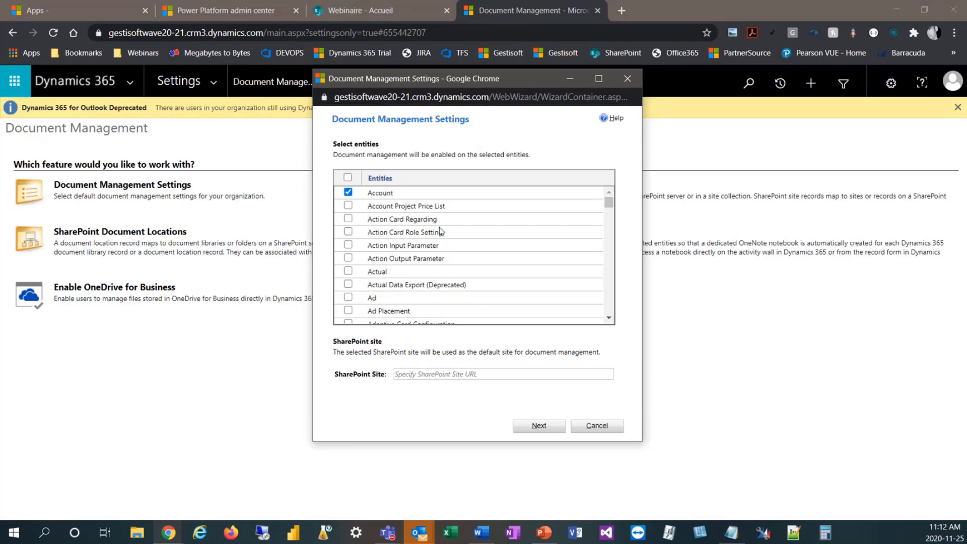
scroll(440, 230, "down", 3)
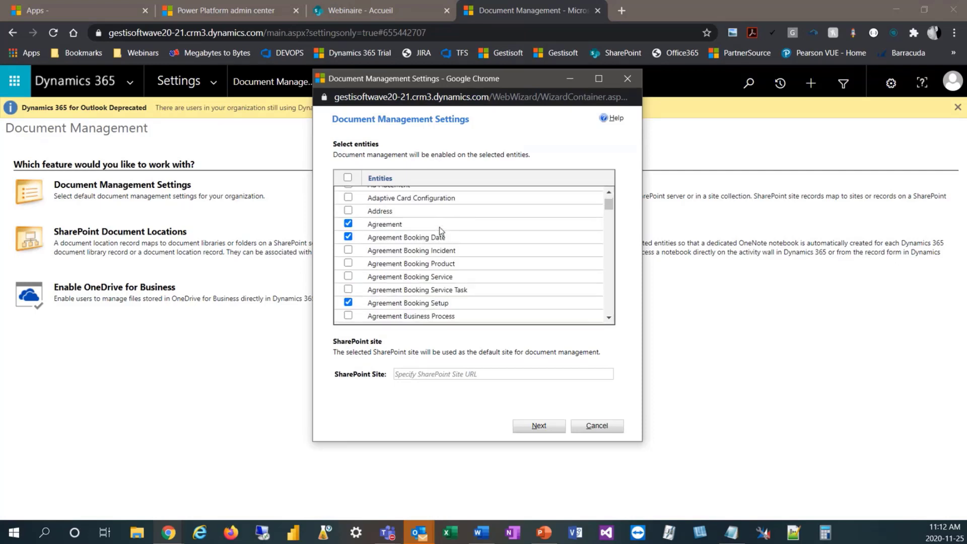
left_click(348, 303)
left_click(348, 237)
scroll(351, 225, "up", 3)
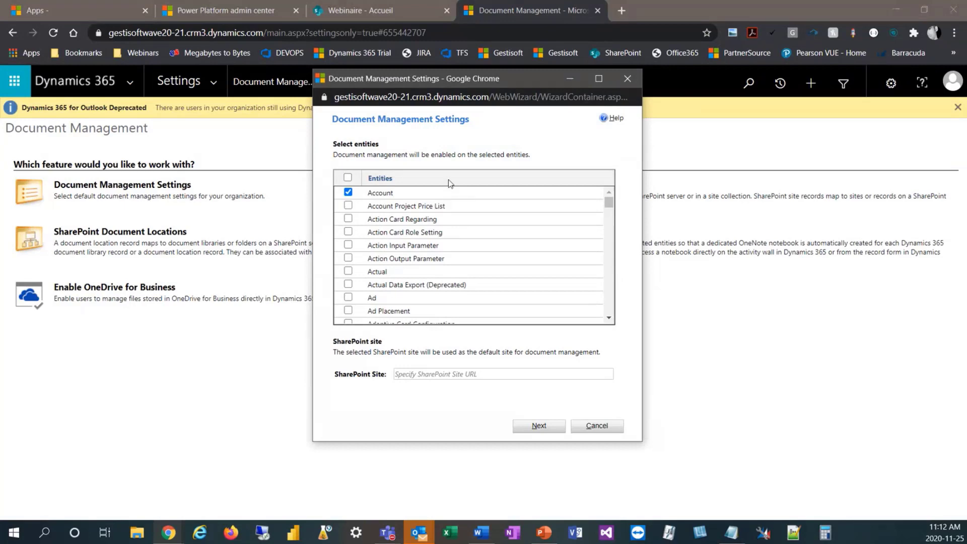
scroll(454, 201, "down", 4)
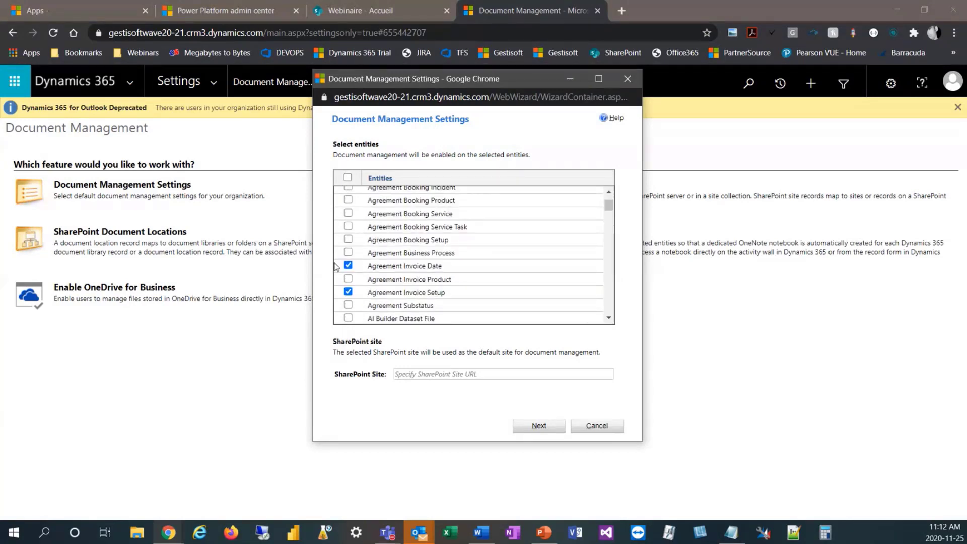
left_click(348, 266)
left_click(348, 291)
scroll(367, 281, "down", 5)
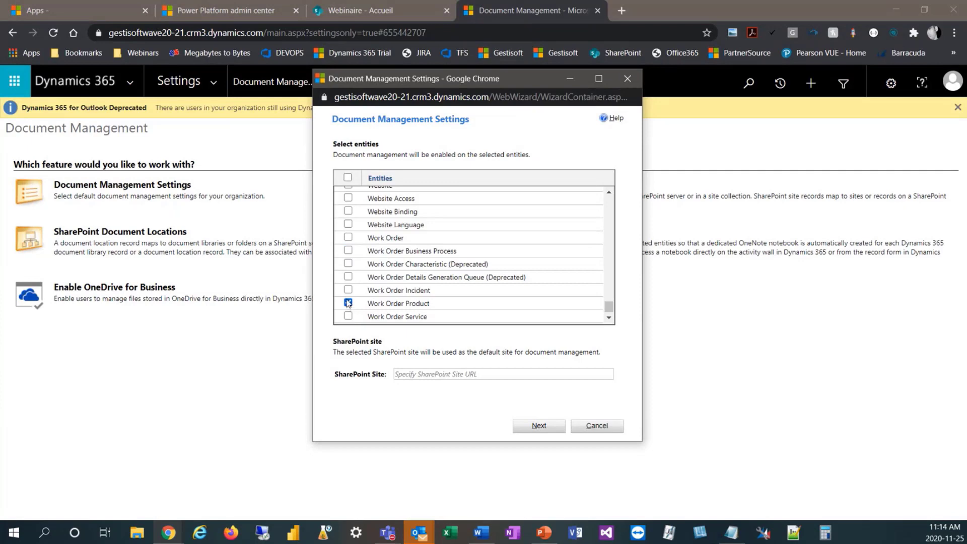
left_click(349, 304)
scroll(368, 282, "down", 2)
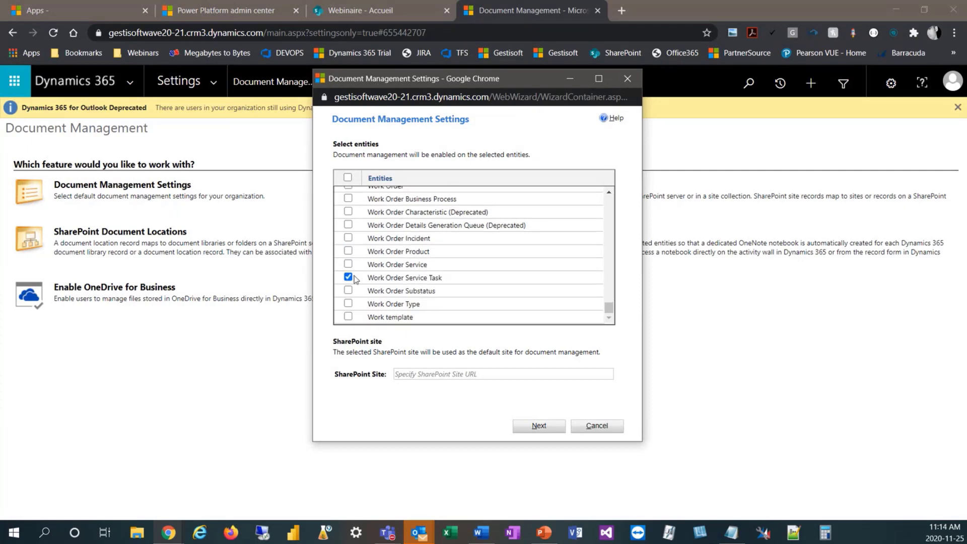
left_click(348, 277)
- Paste the Webinaire site URL as the default SharePoint site and validate it
left_click(469, 374)
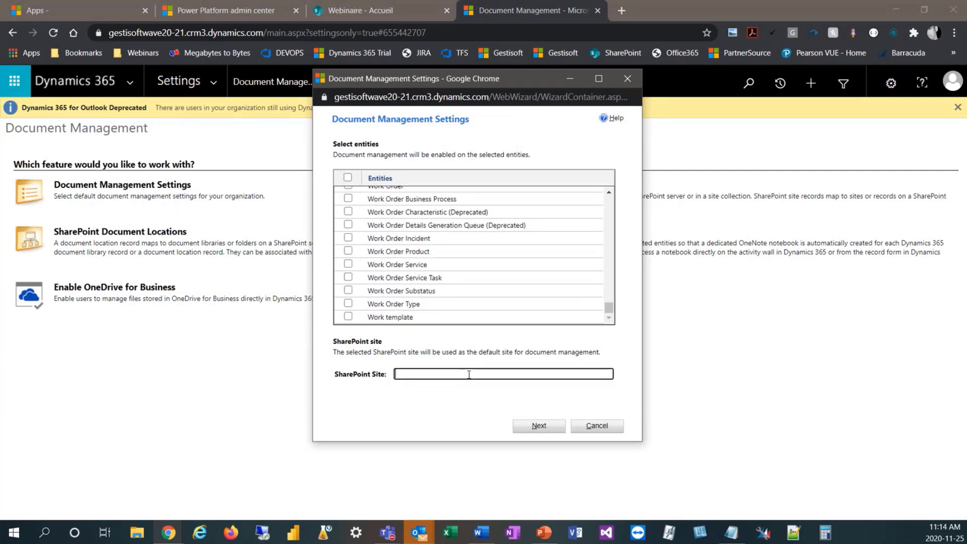
key("ctrl+v")
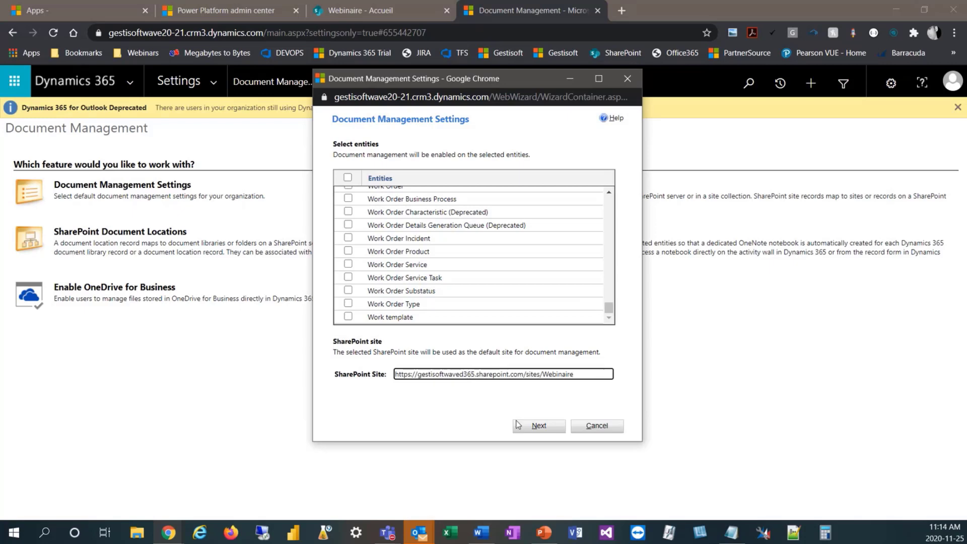
left_click(554, 427)
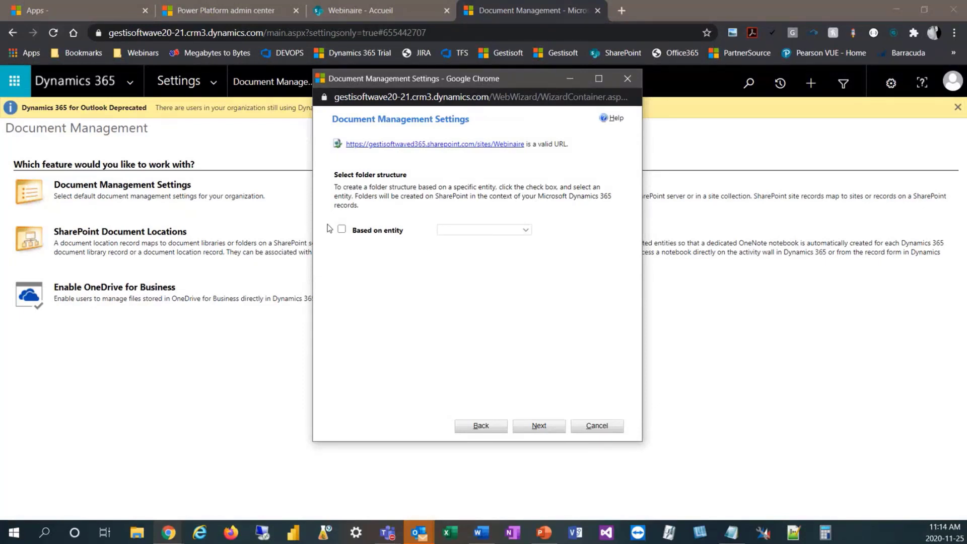
- Check 'Based on entity' and choose Account as the folder-structure entity
left_click(342, 229)
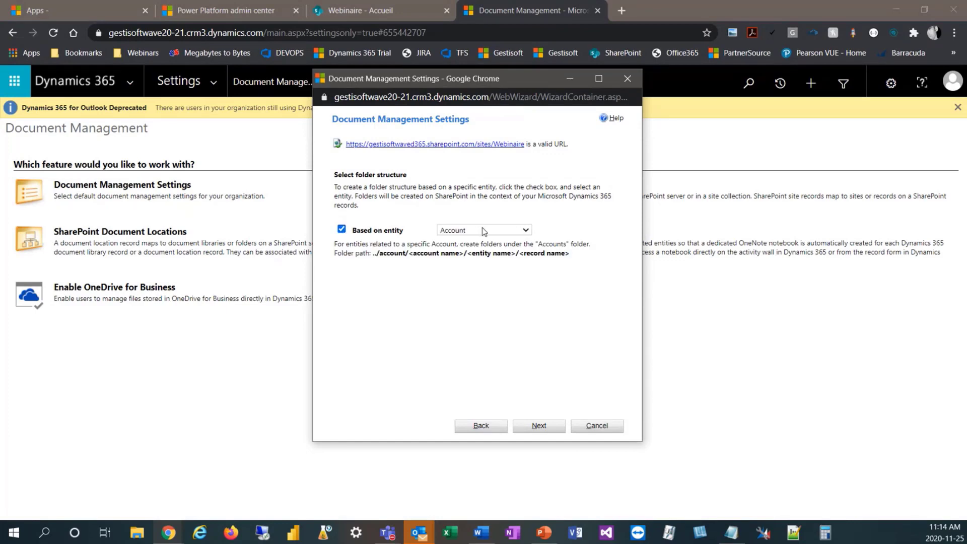
left_click(524, 229)
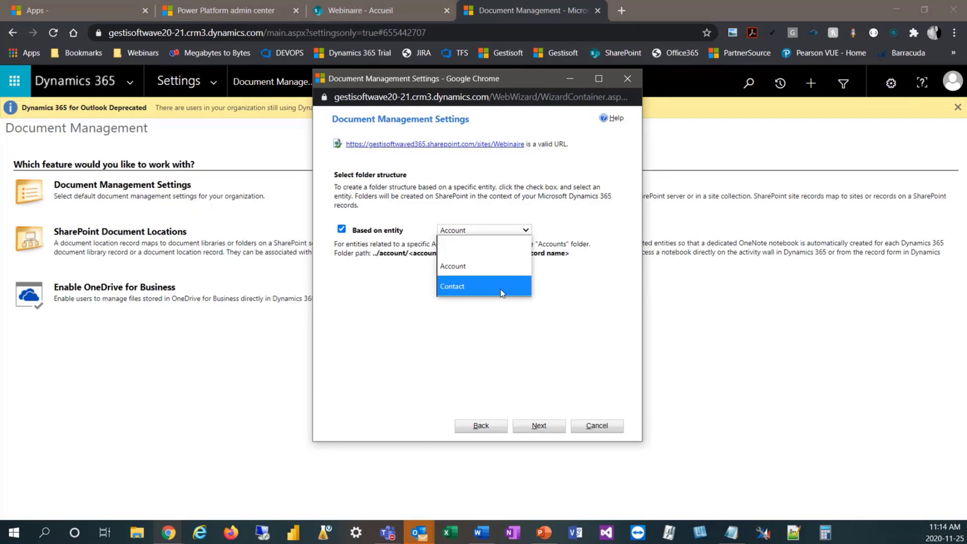
left_click(502, 266)
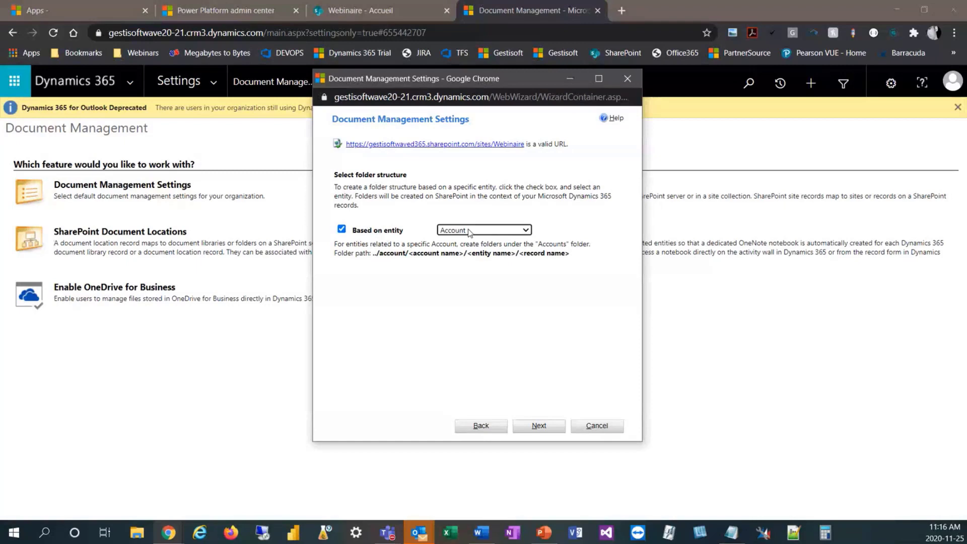
- Create the Account and Opportunity document libraries, acknowledge the alert, and finish the wizard
left_click(537, 427)
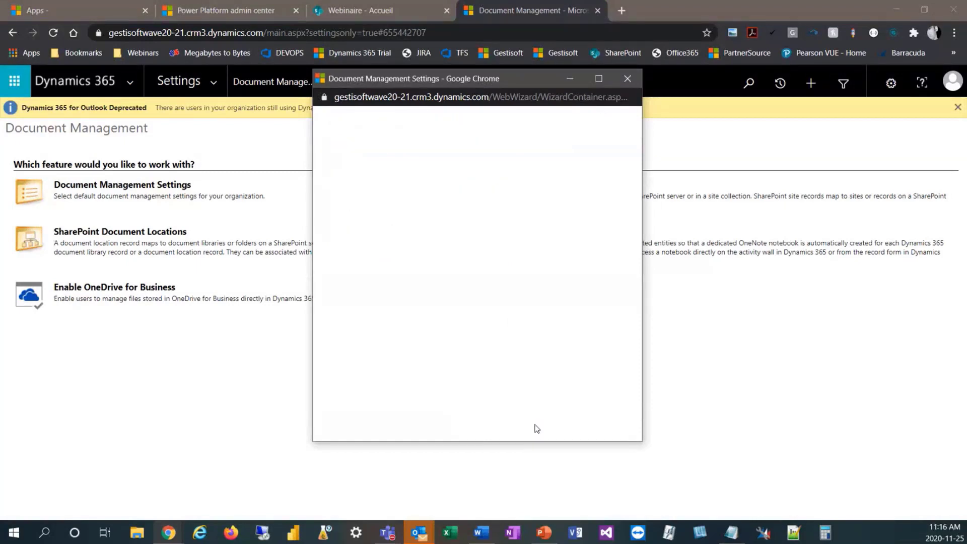
left_click(515, 247)
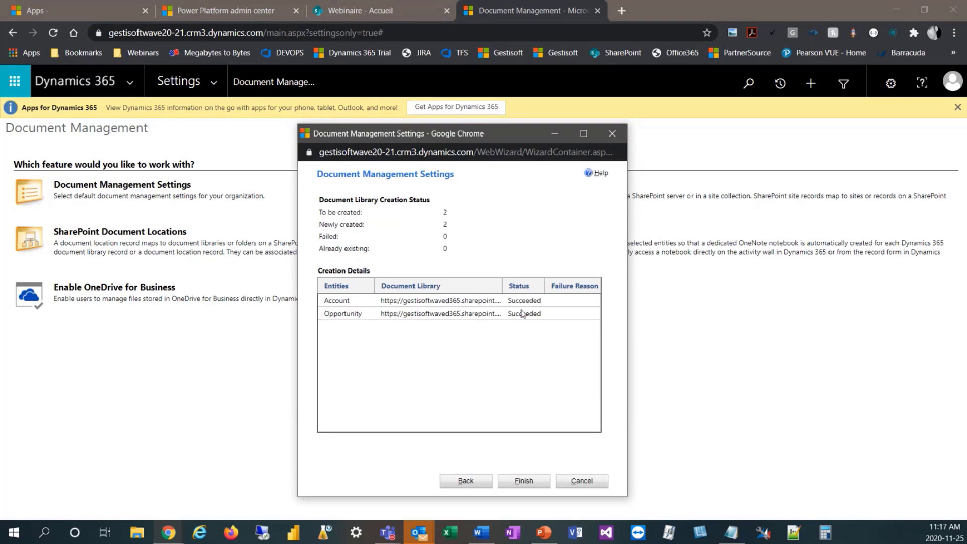
left_click(524, 481)
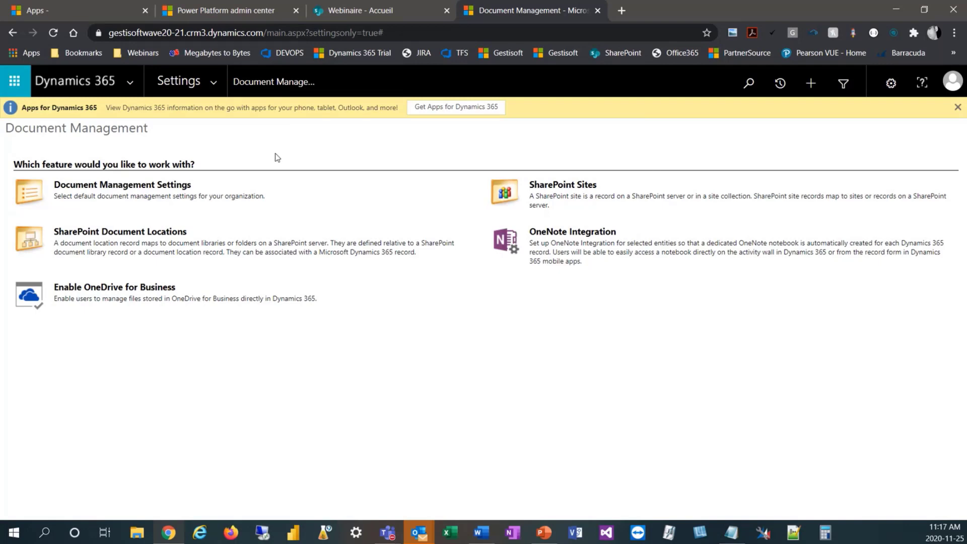
- Review the Account Manager role's Core Records privileges, then close it but stay on the page
left_click(221, 93)
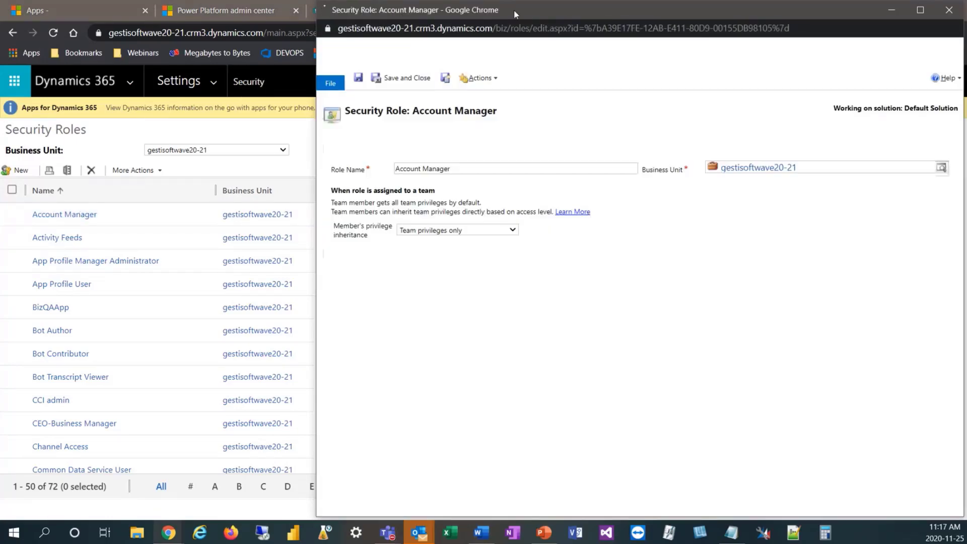
double_click(514, 10)
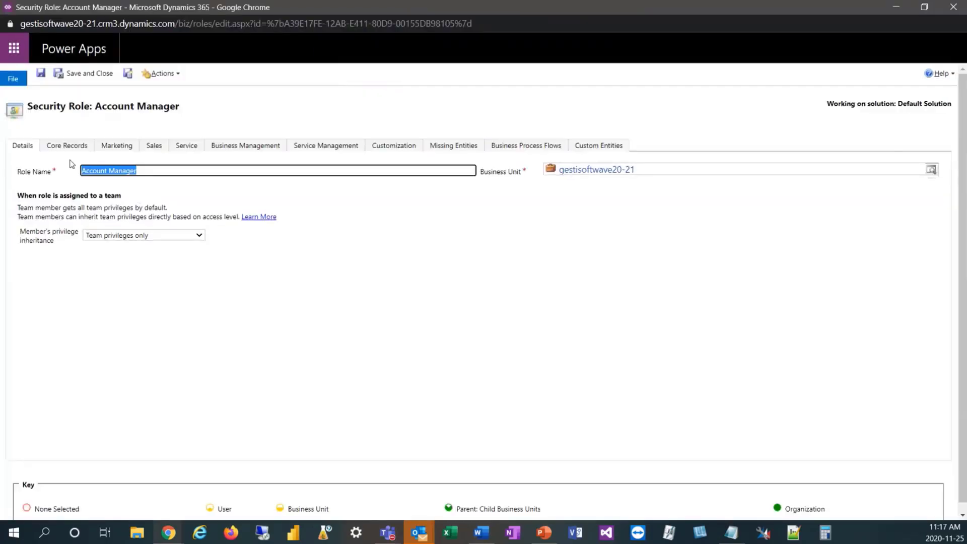
left_click(78, 147)
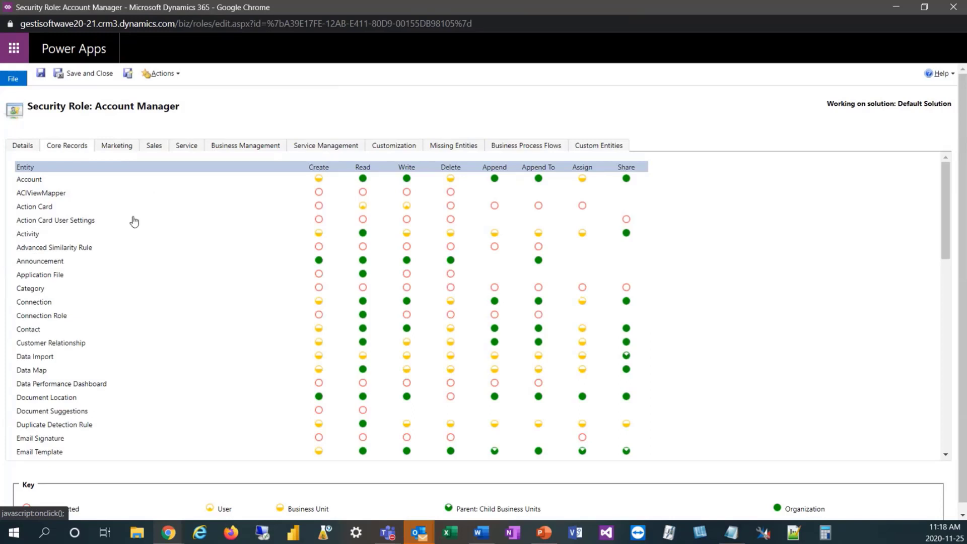
scroll(135, 242, "down", 1)
scroll(134, 249, "down", 1)
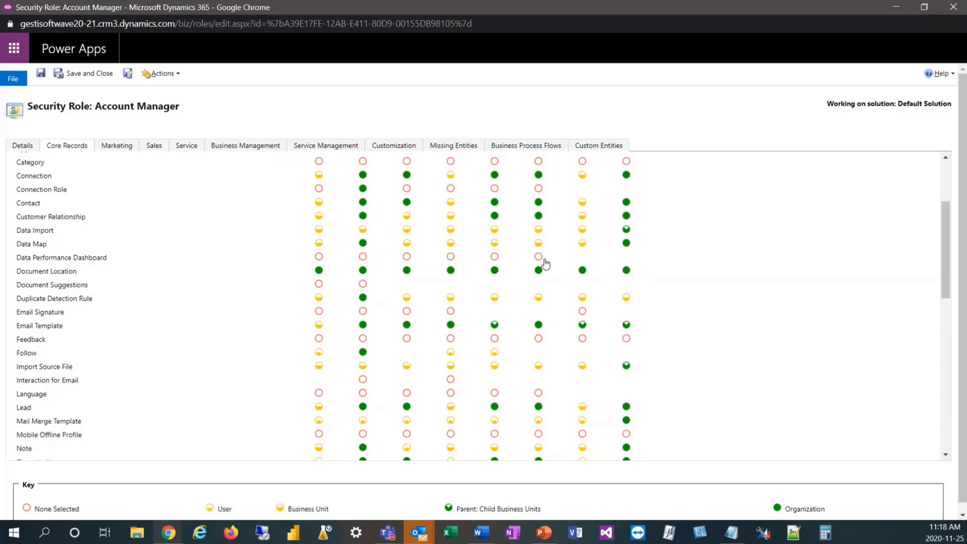
scroll(540, 298, "down", 4)
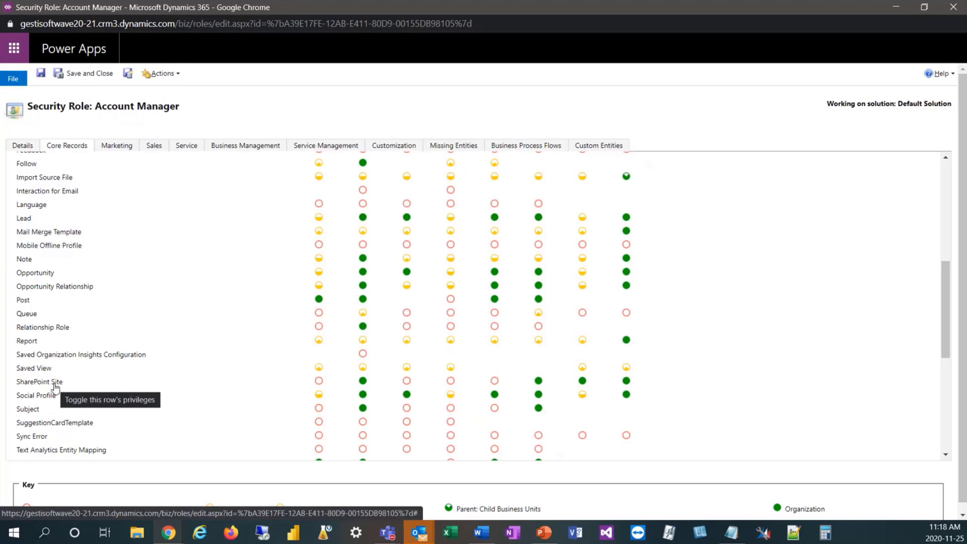
scroll(55, 388, "up", 3)
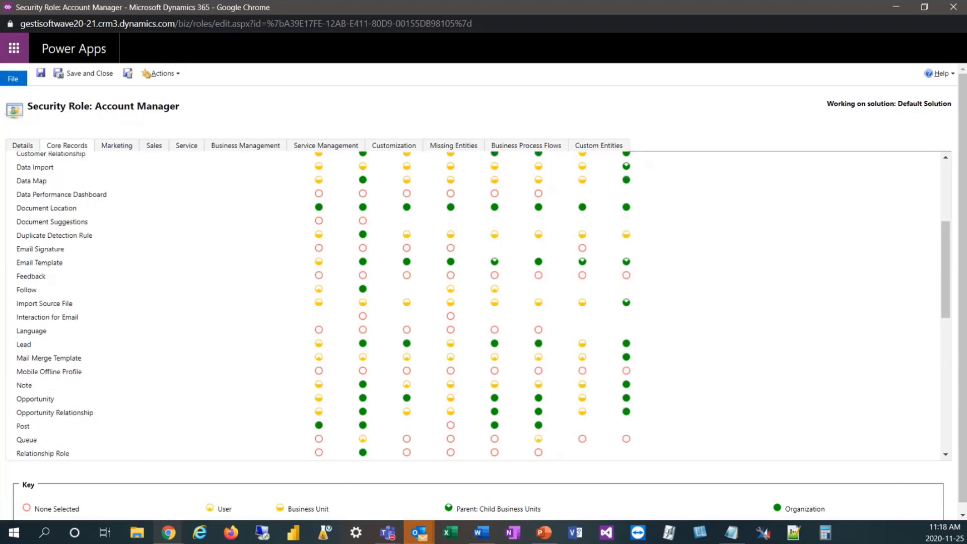
left_click(947, 11)
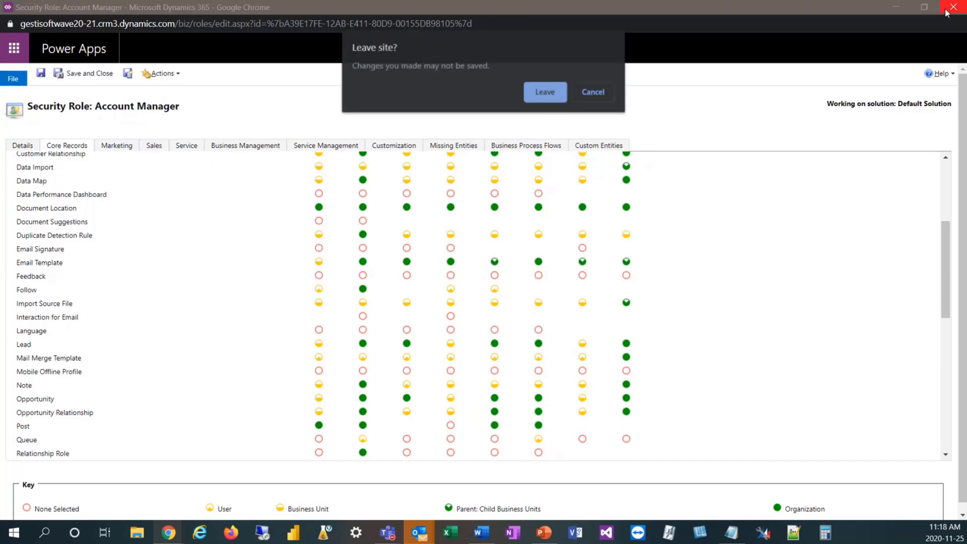
left_click(581, 100)
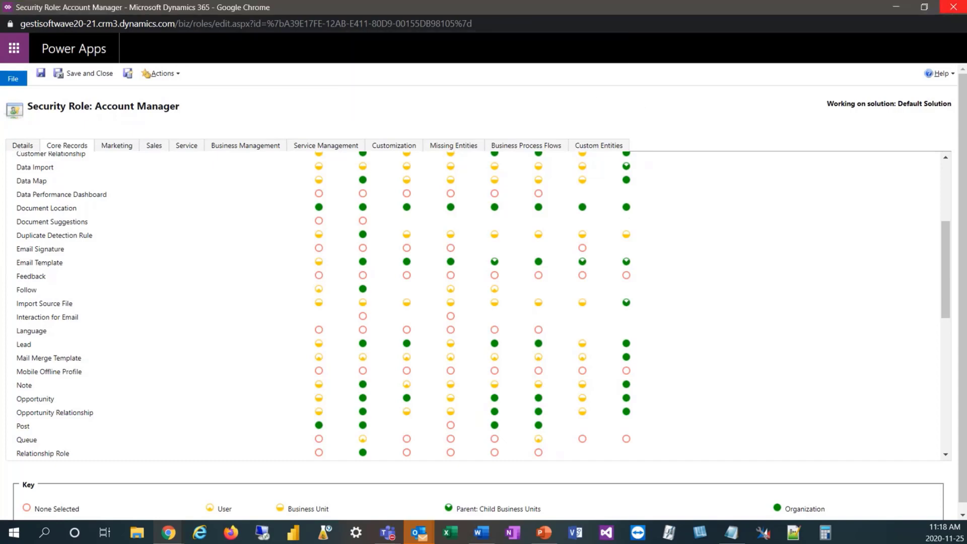
- Minimize the role window and open the Dynamics 365 — custom app
left_click(896, 7)
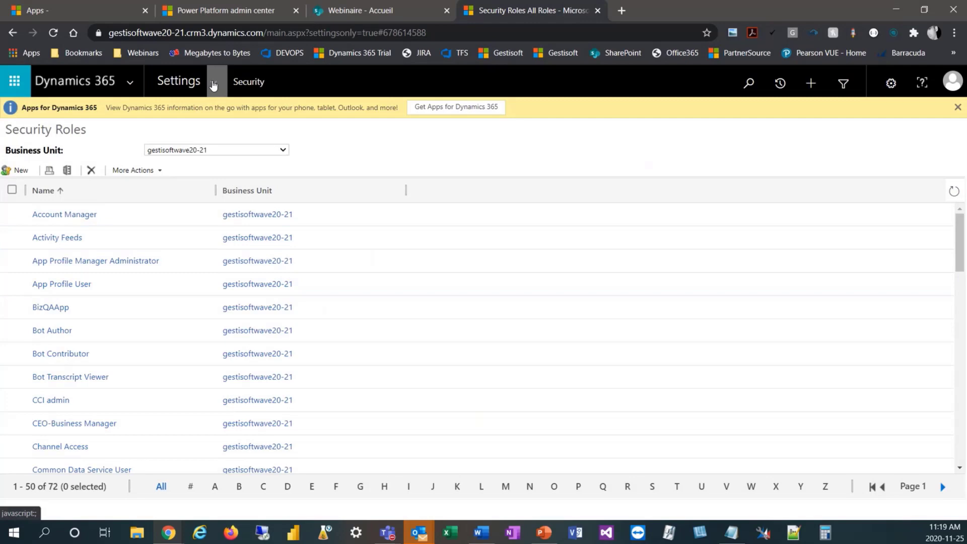
left_click(221, 11)
left_click(115, 8)
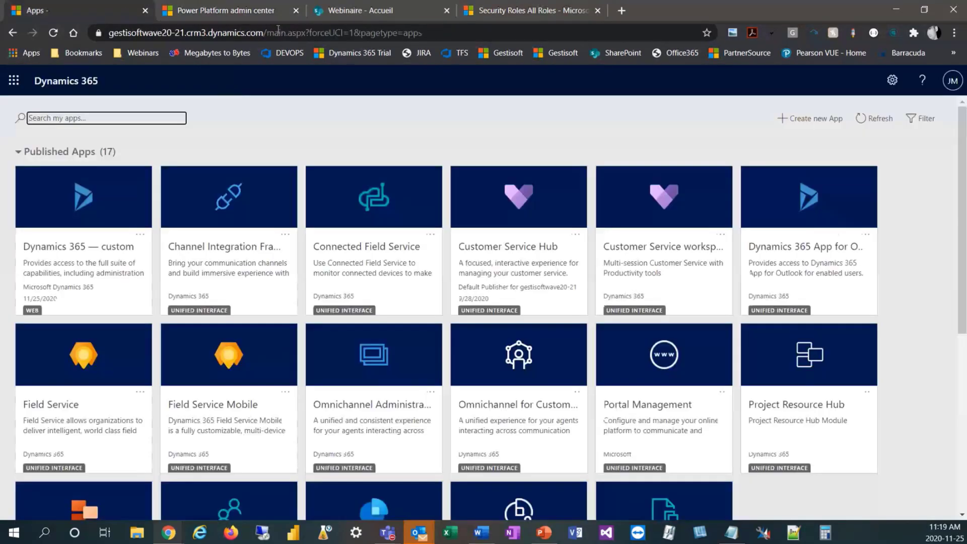
left_click(113, 215)
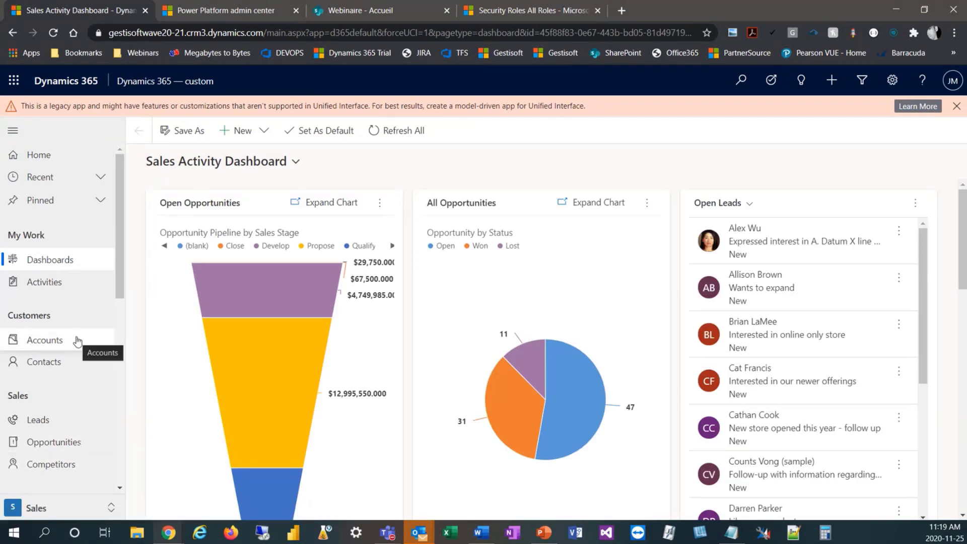
- Open the A Datum Corporation record from the Active Accounts view
left_click(77, 341)
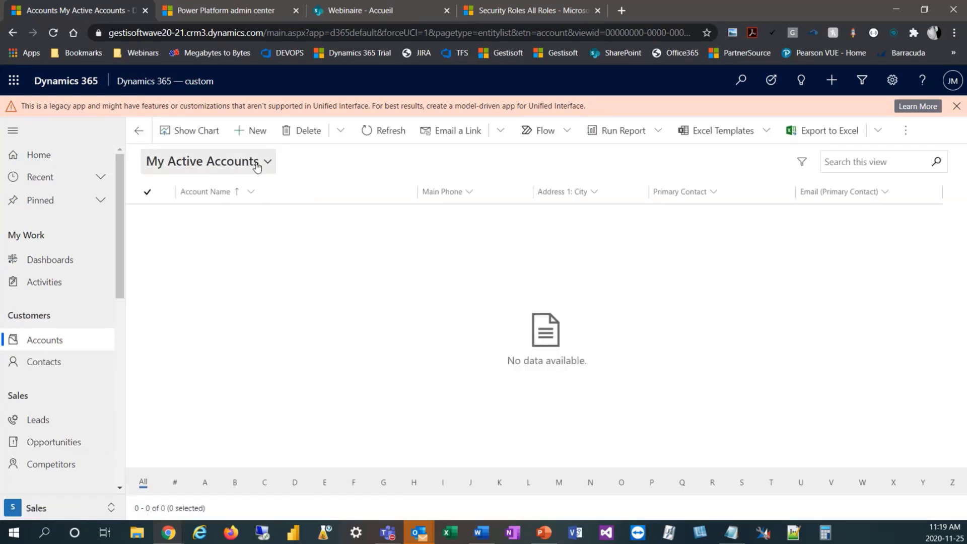
left_click(257, 168)
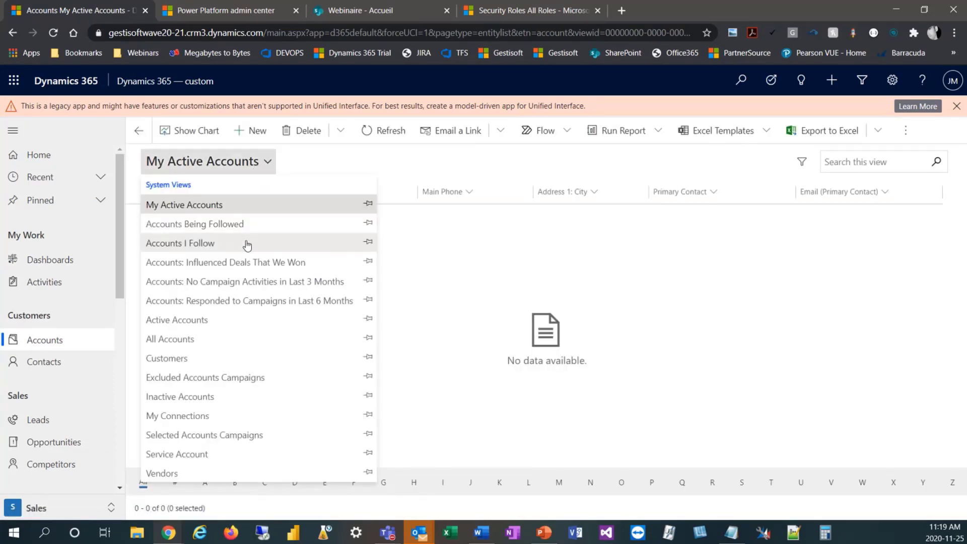
left_click(256, 321)
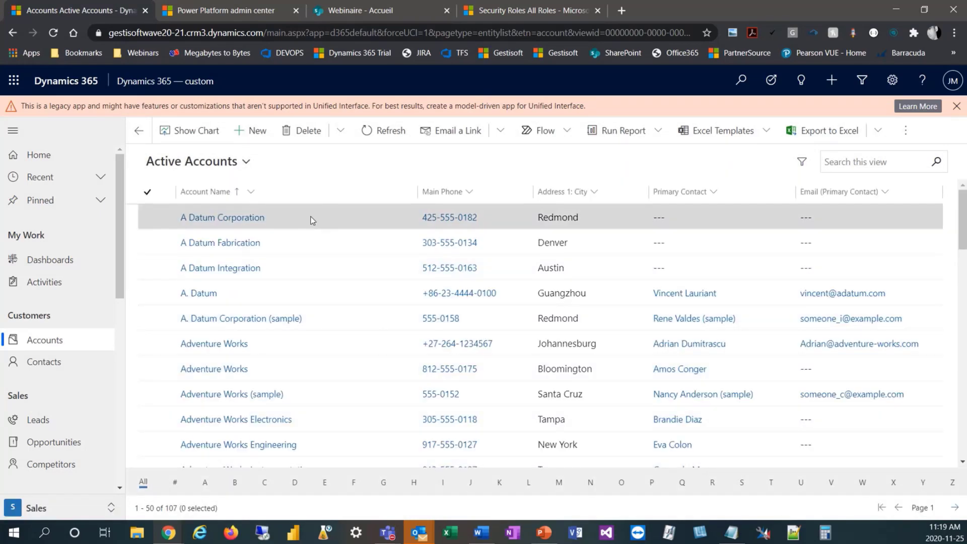
double_click(312, 220)
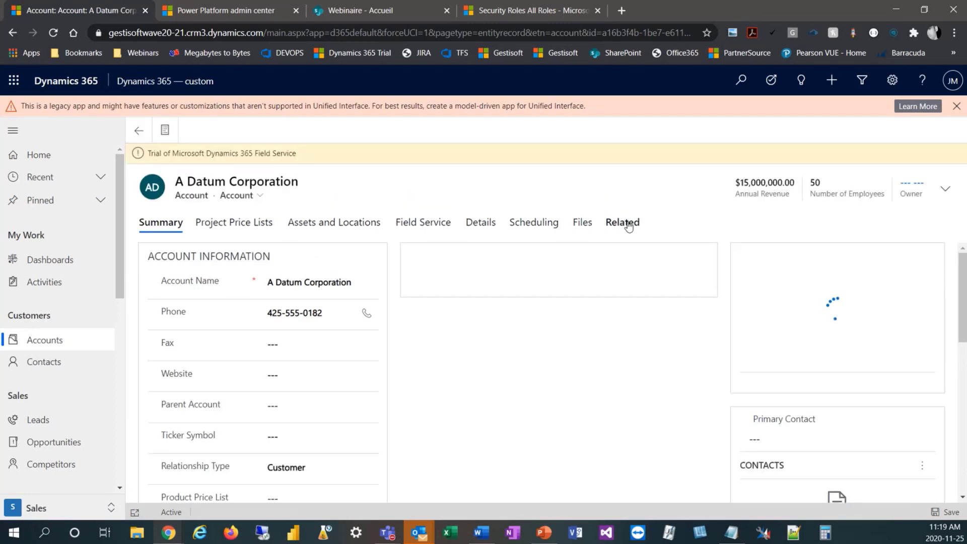
- On A Datum Corporation's Documents tab, start an upload and choose Compte.xlsx from Downloads
left_click(625, 224)
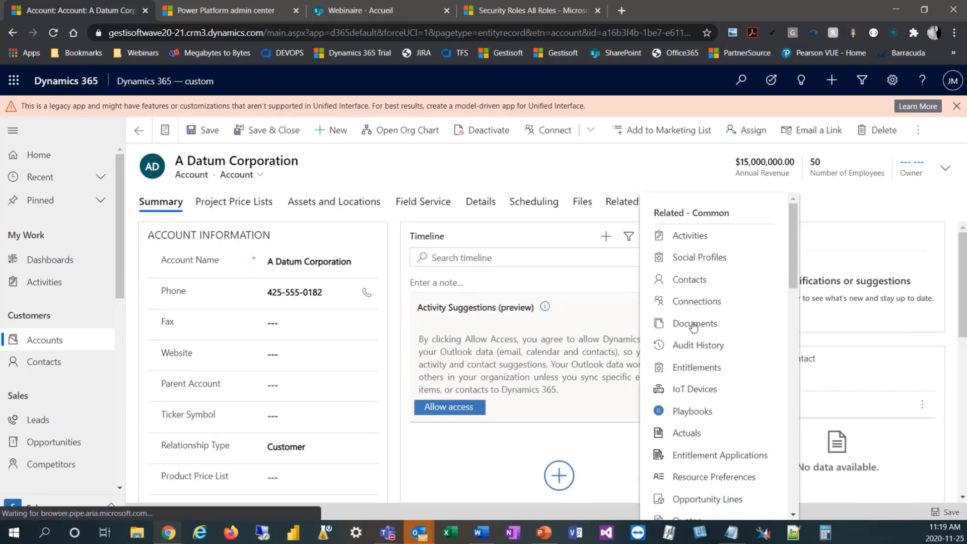
left_click(693, 326)
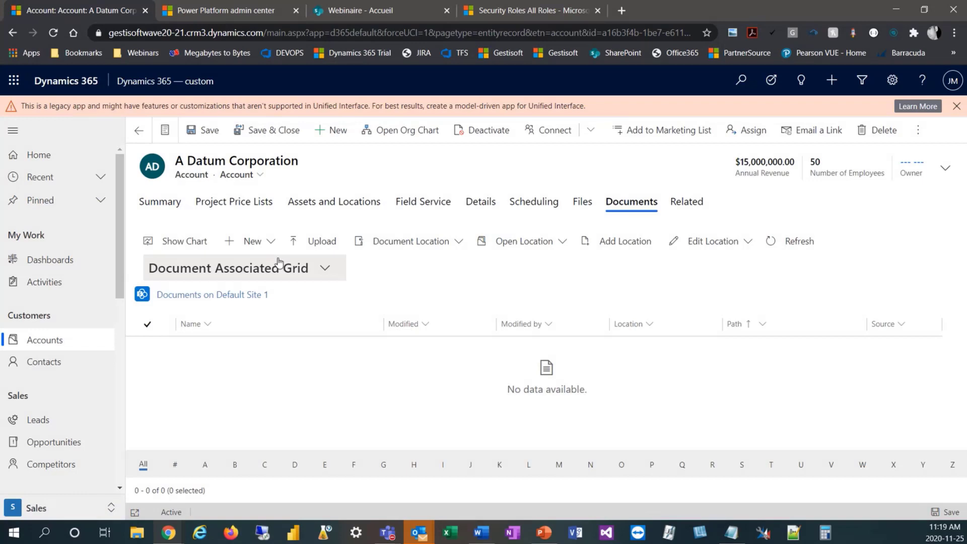
left_click(320, 243)
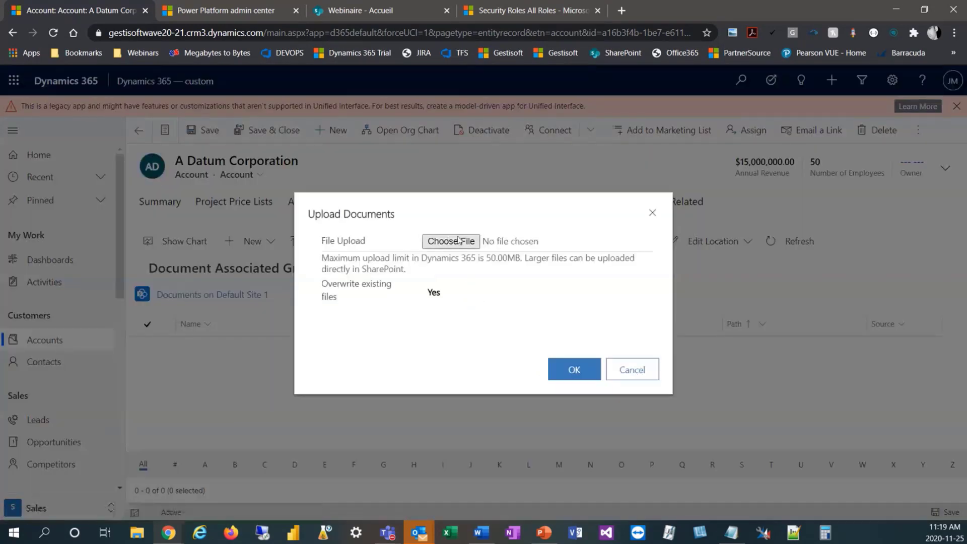
left_click(458, 241)
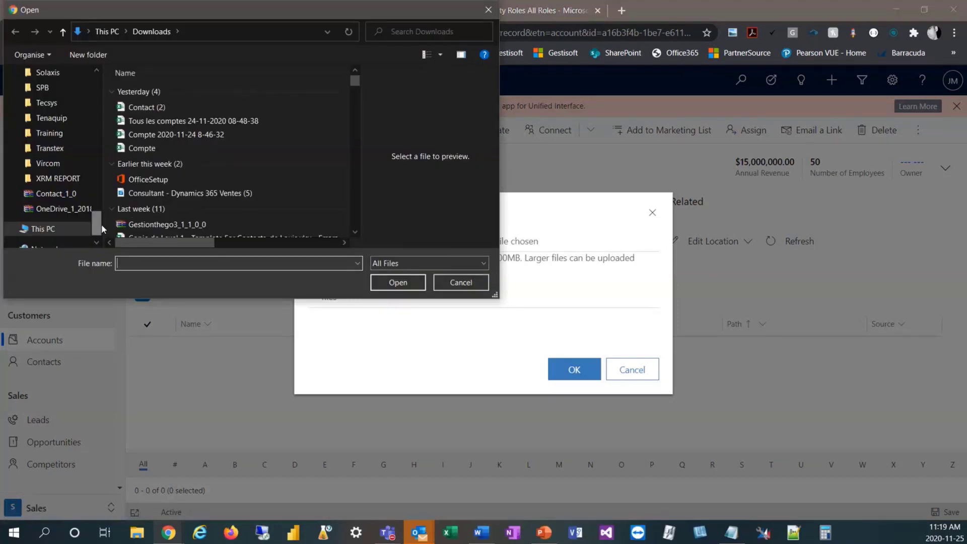
left_click(177, 145)
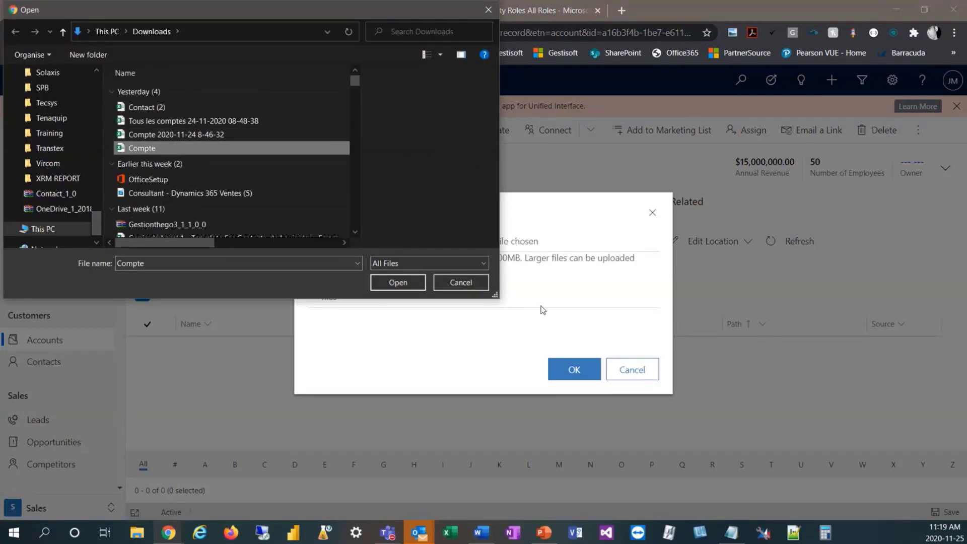
left_click(388, 284)
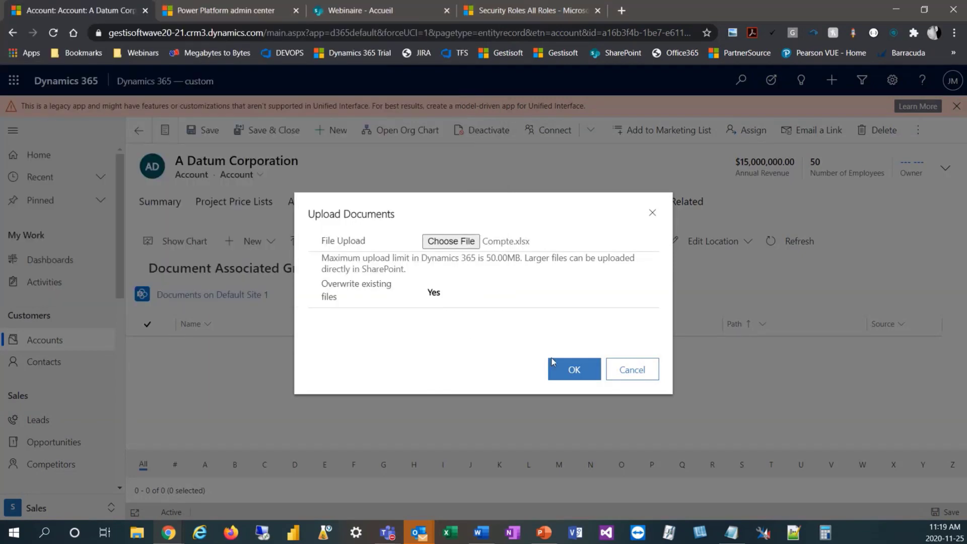
- Upload Compte.xlsx to the account and open its Documents folder on Default Site 1
left_click(564, 367)
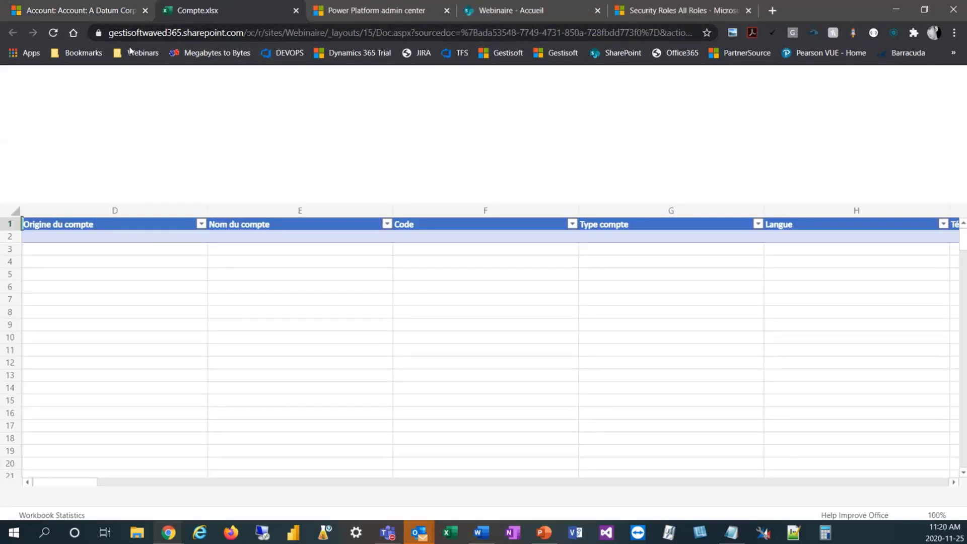
left_click(89, 9)
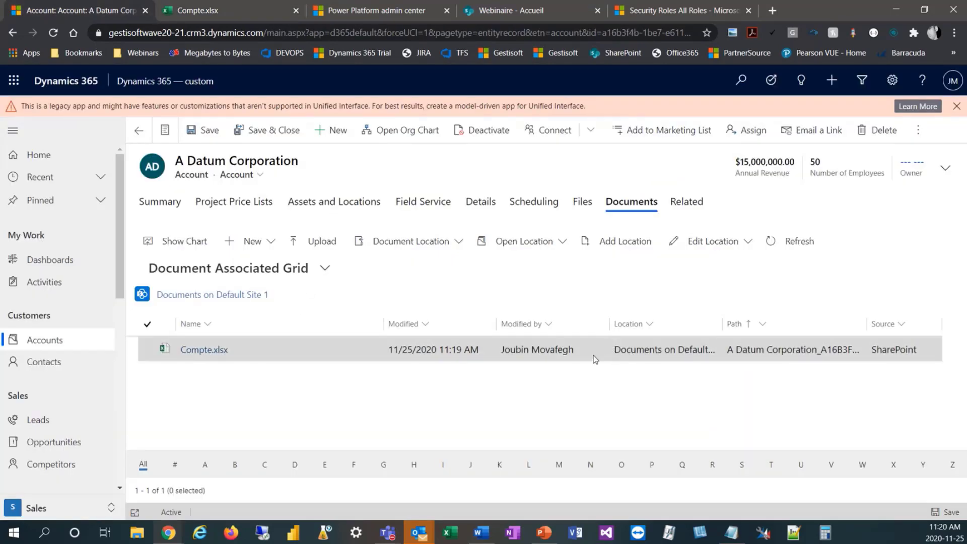
left_click(548, 246)
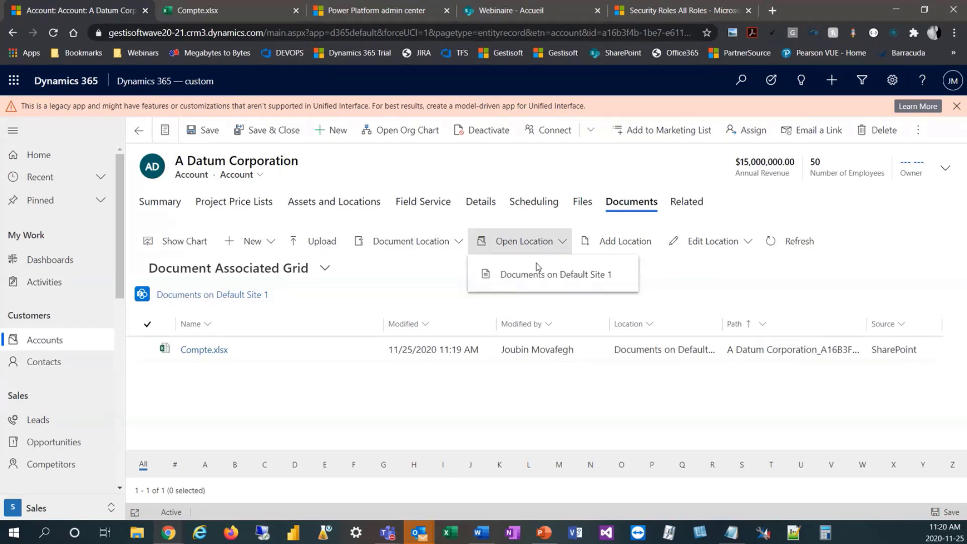